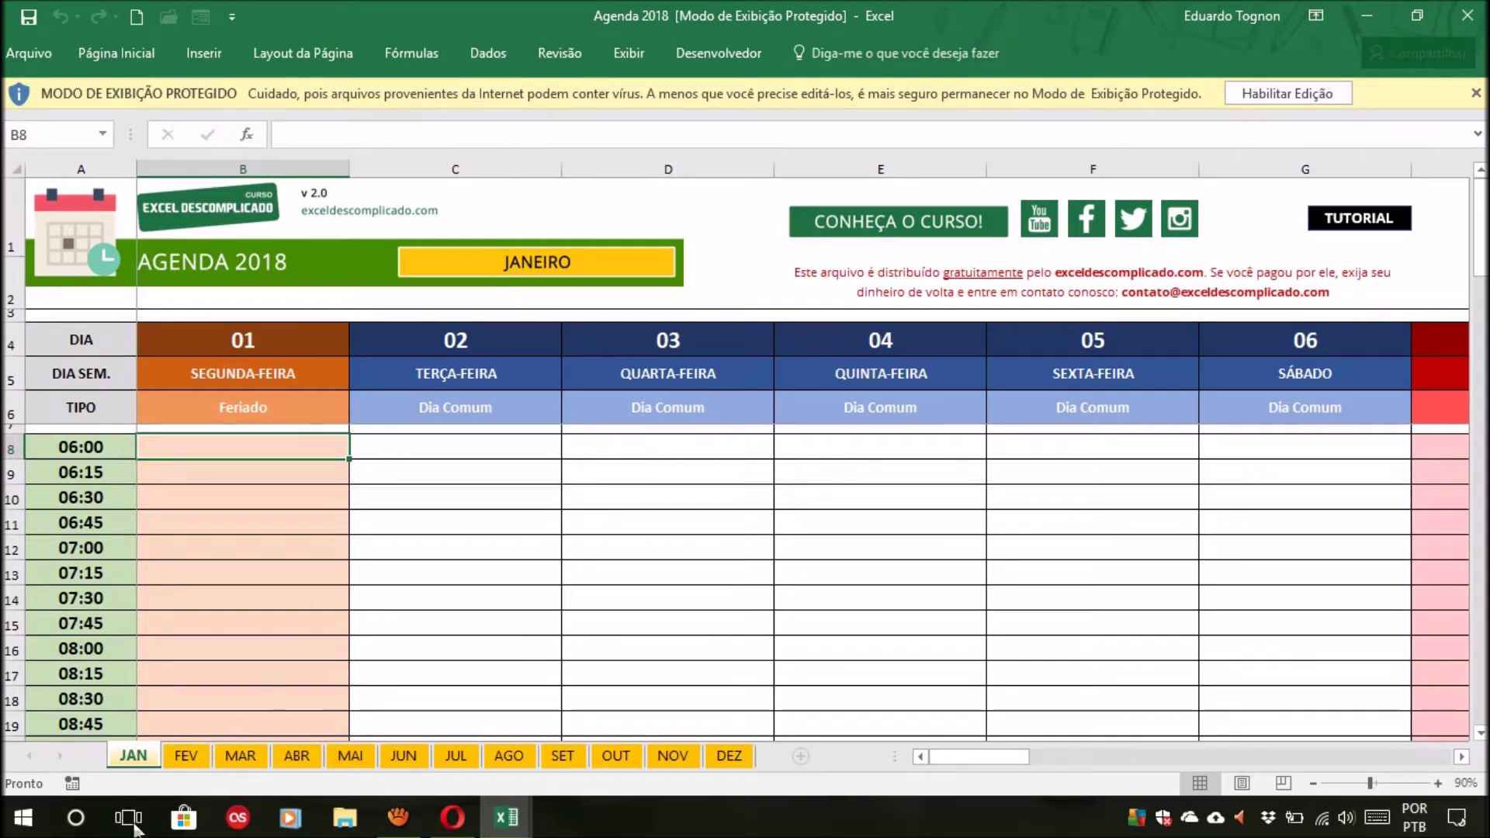
Check the FEV sheet, return to JAN, then close the protected-view Agenda 2018 workbook
left_click(186, 756)
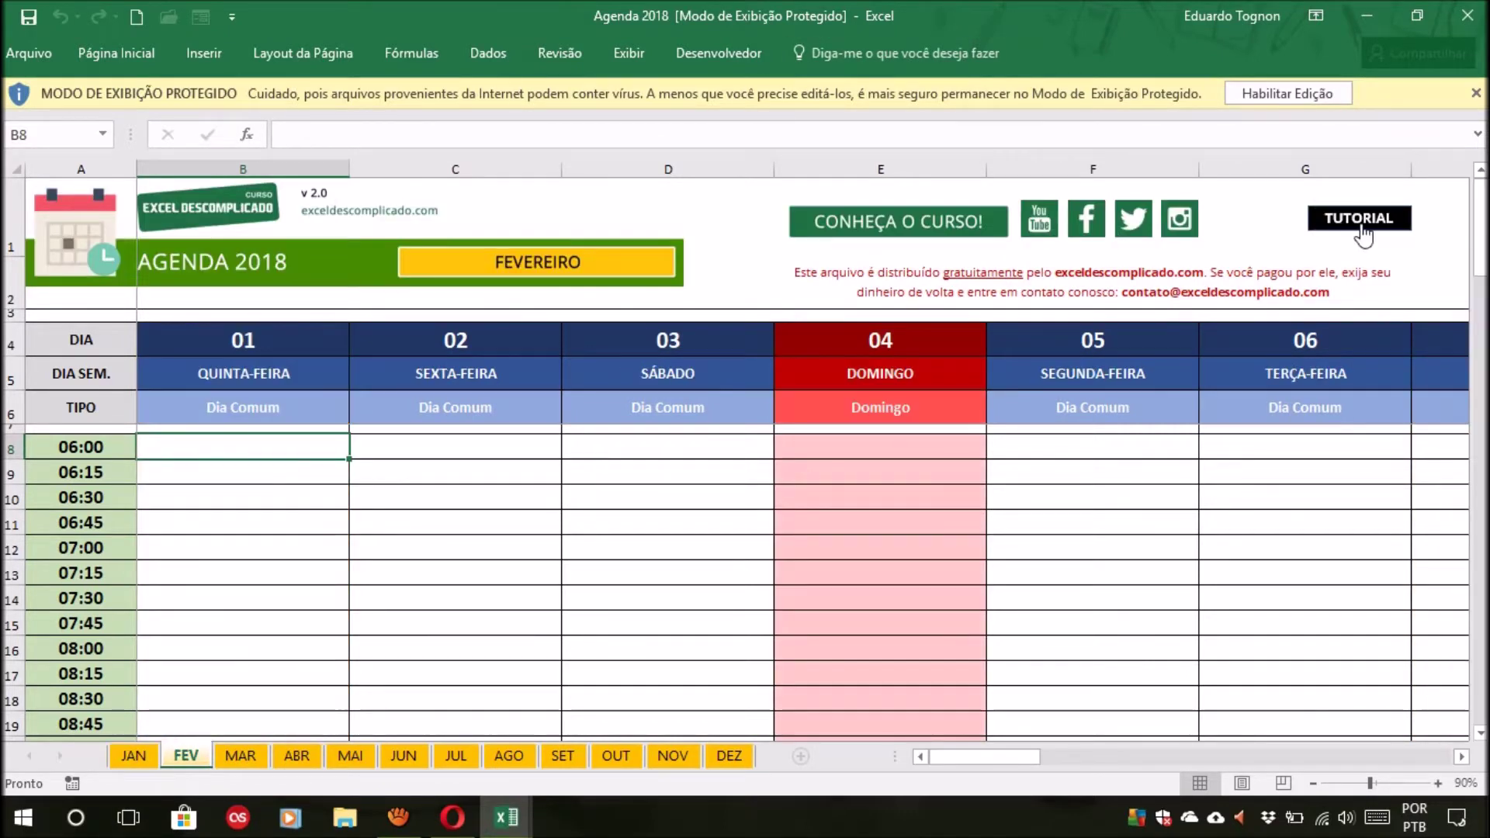
left_click(132, 756)
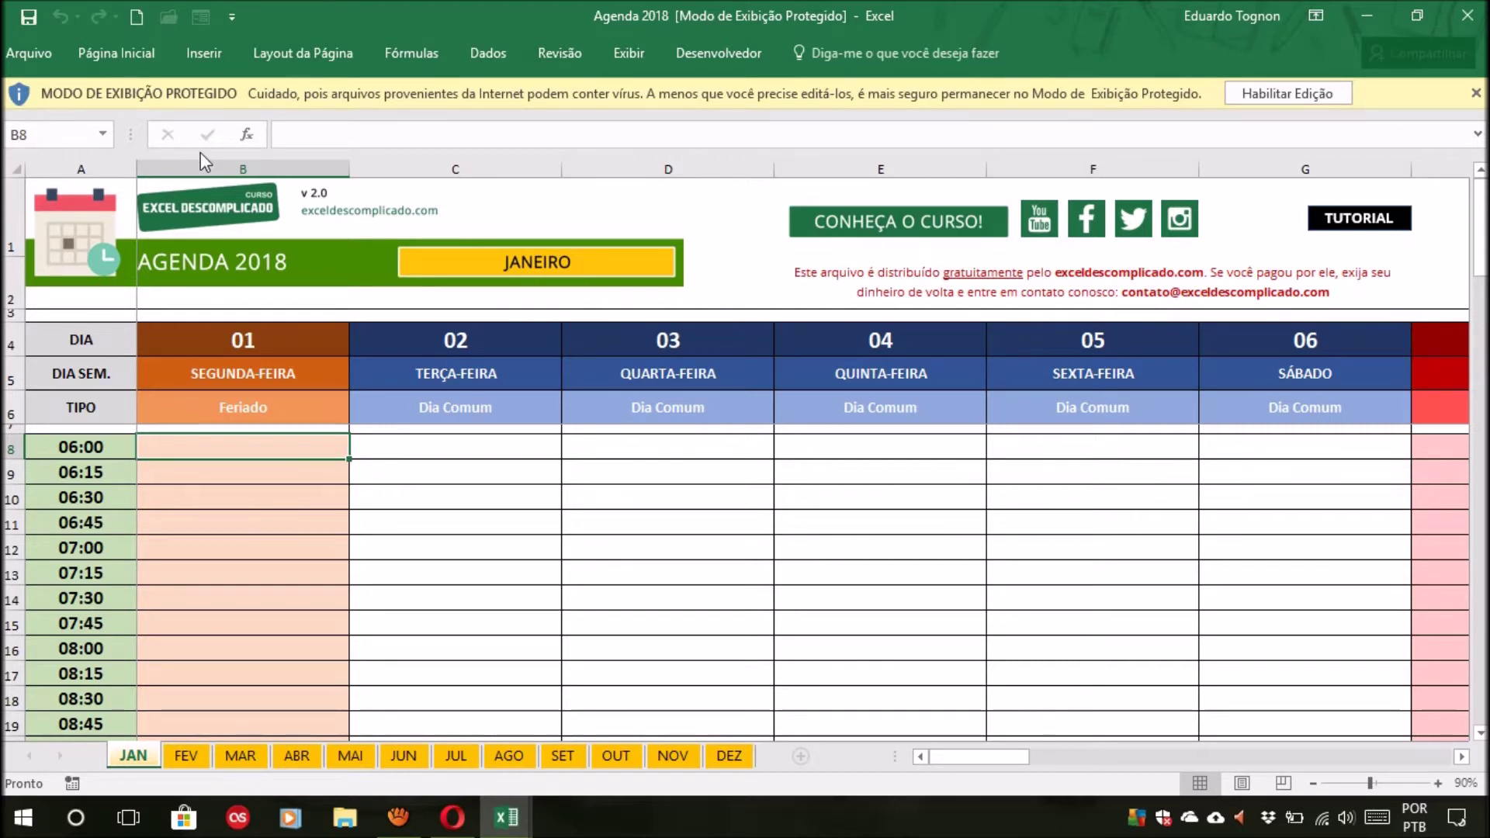
left_click(1467, 12)
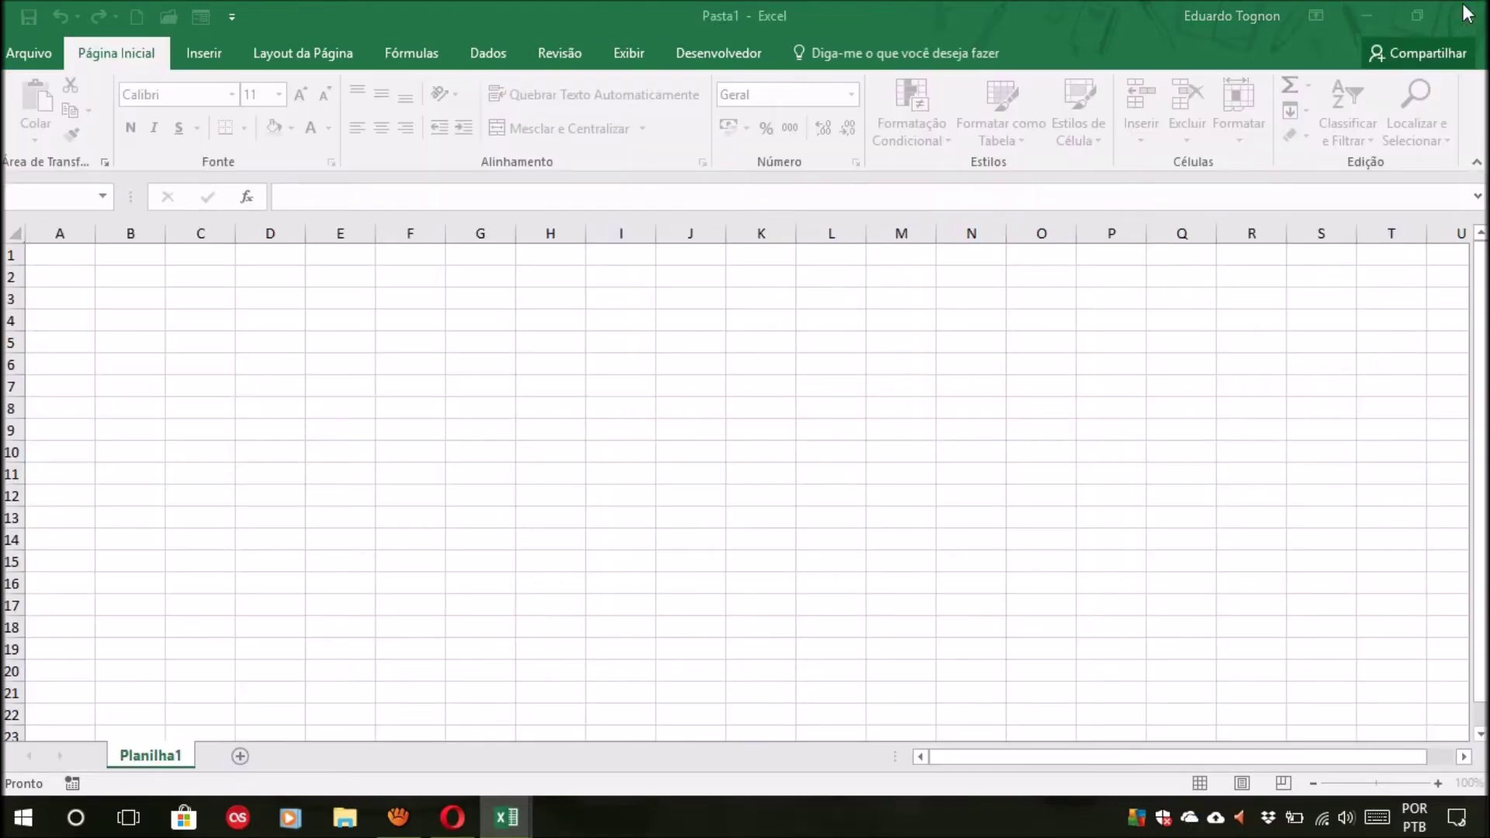
Minimize Excel, tick Desbloquear in the Agenda 2018 file Propriedades, then reopen the workbook
left_click(1372, 14)
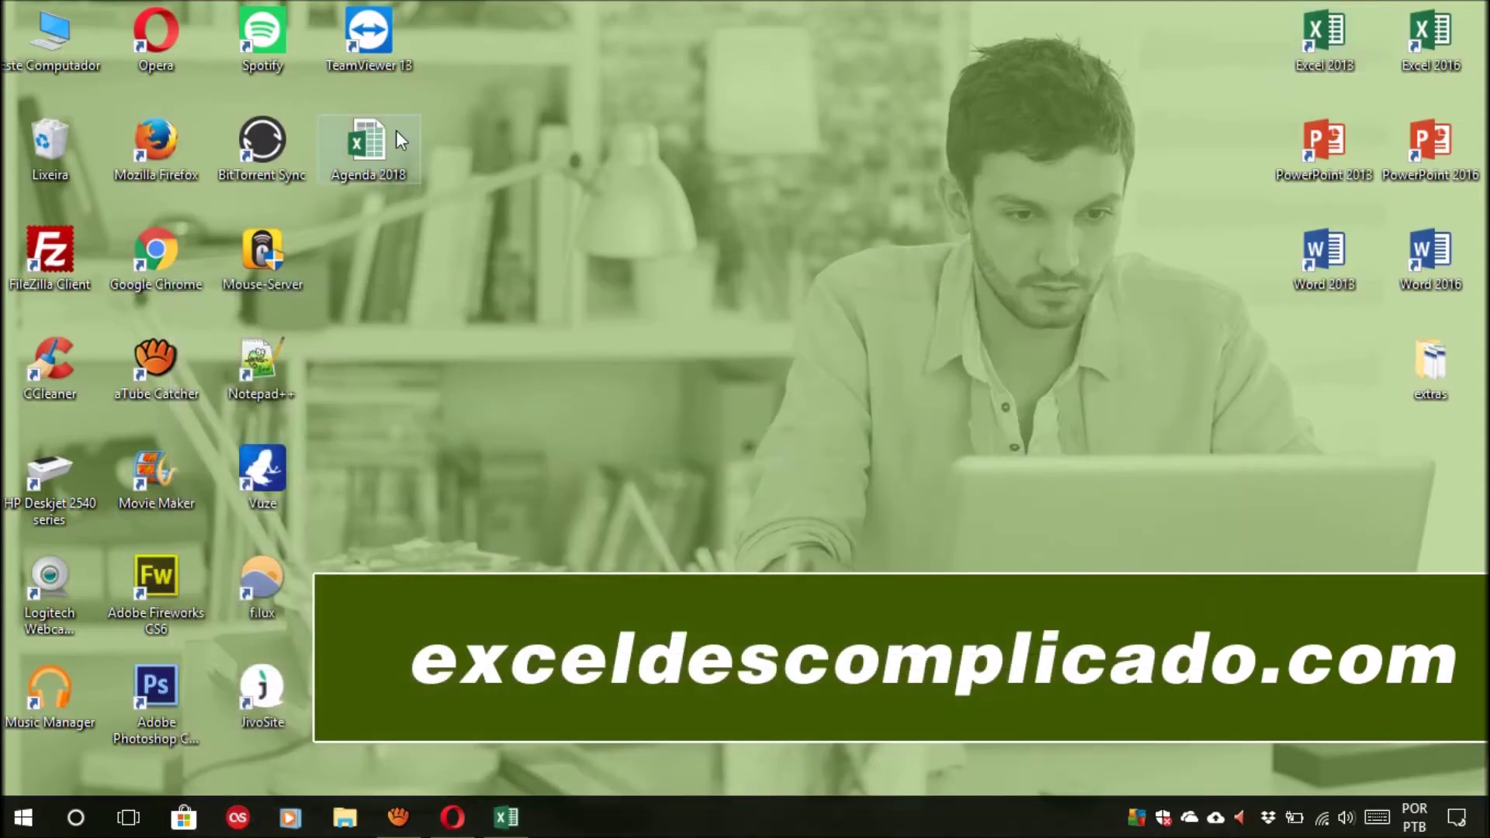
right_click(357, 142)
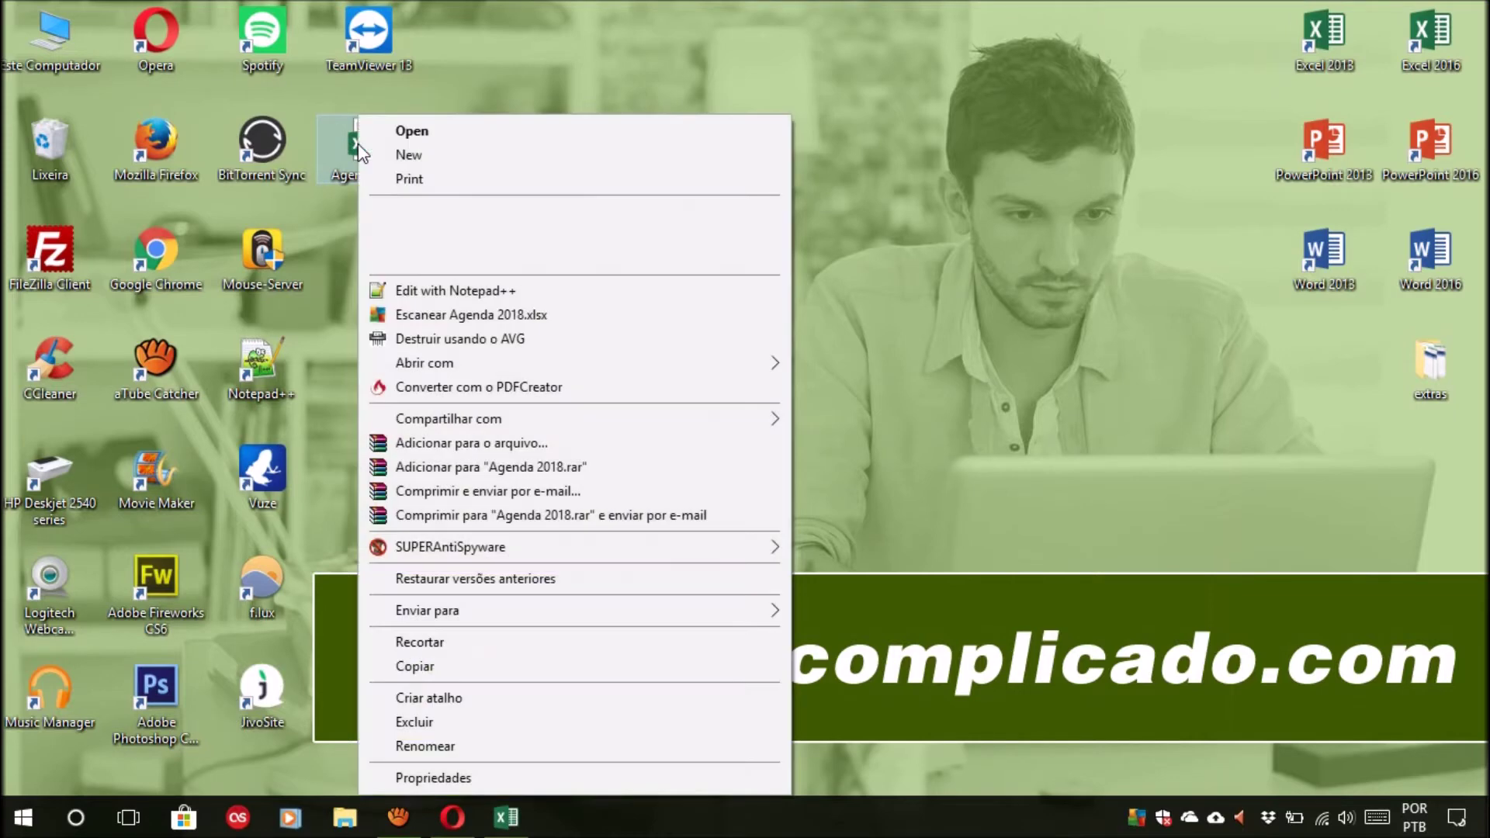
left_click(426, 777)
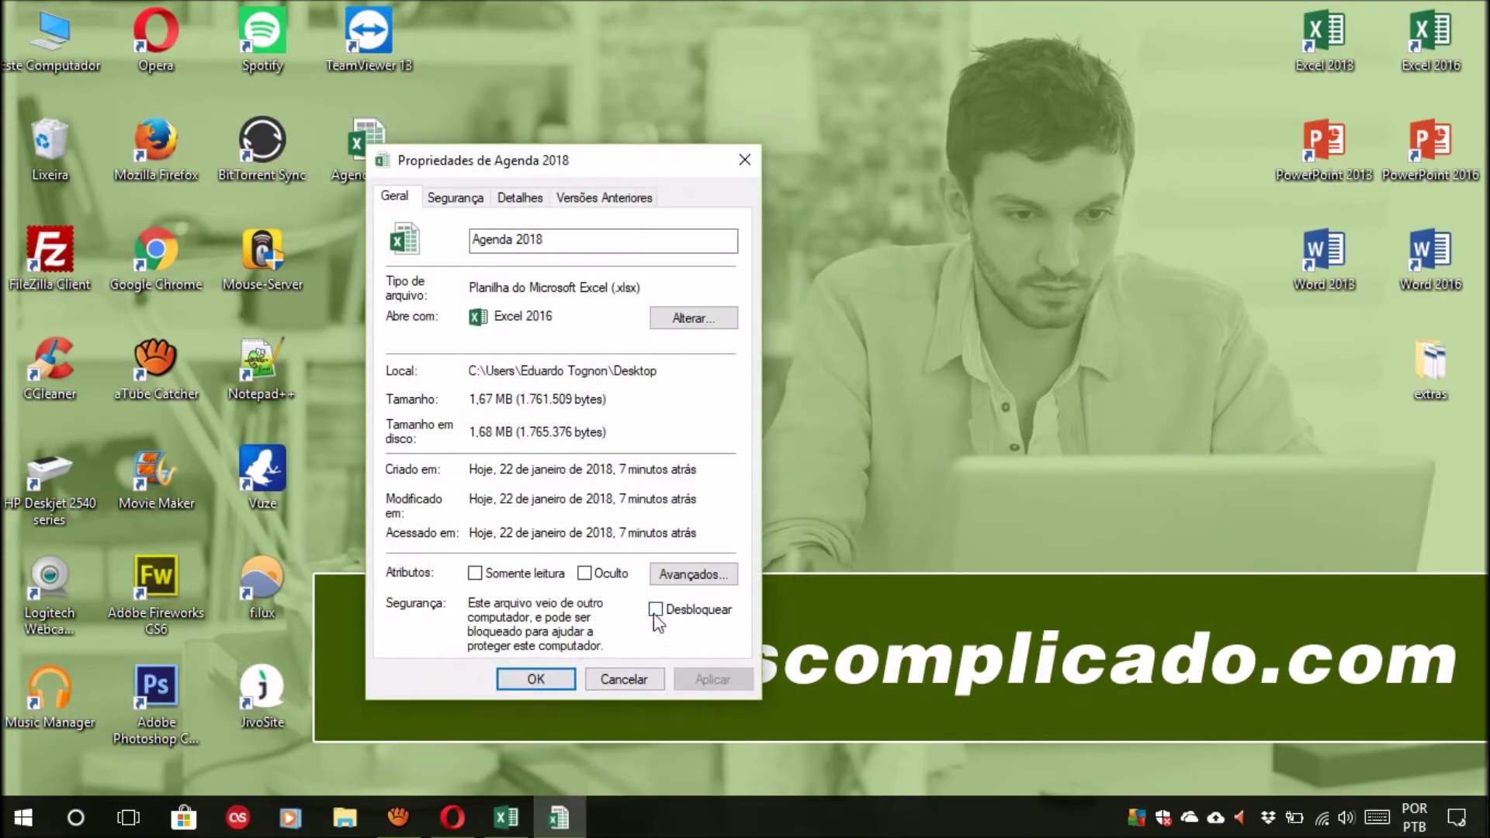
left_click(655, 610)
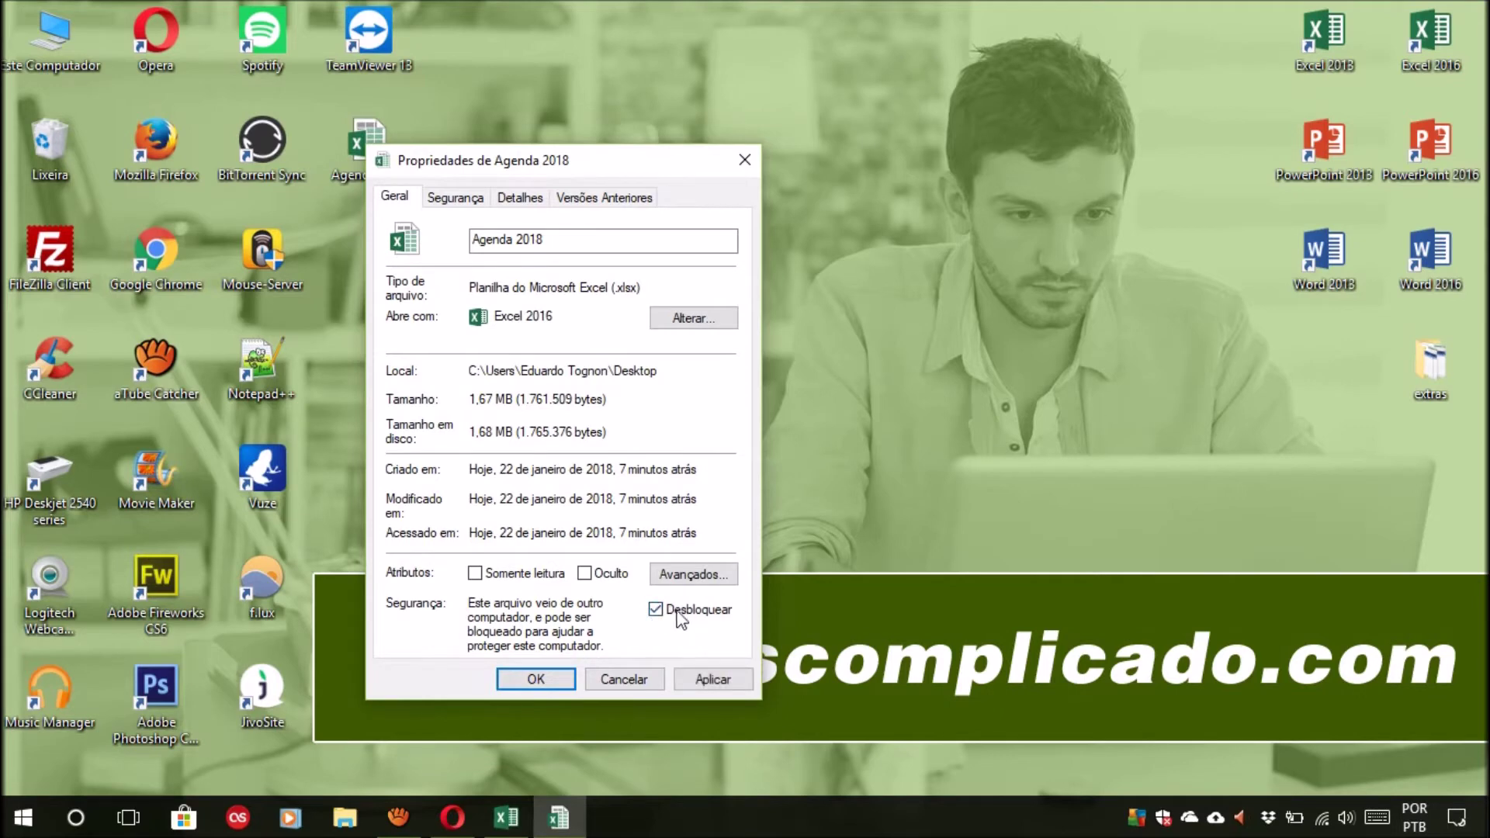
left_click(569, 678)
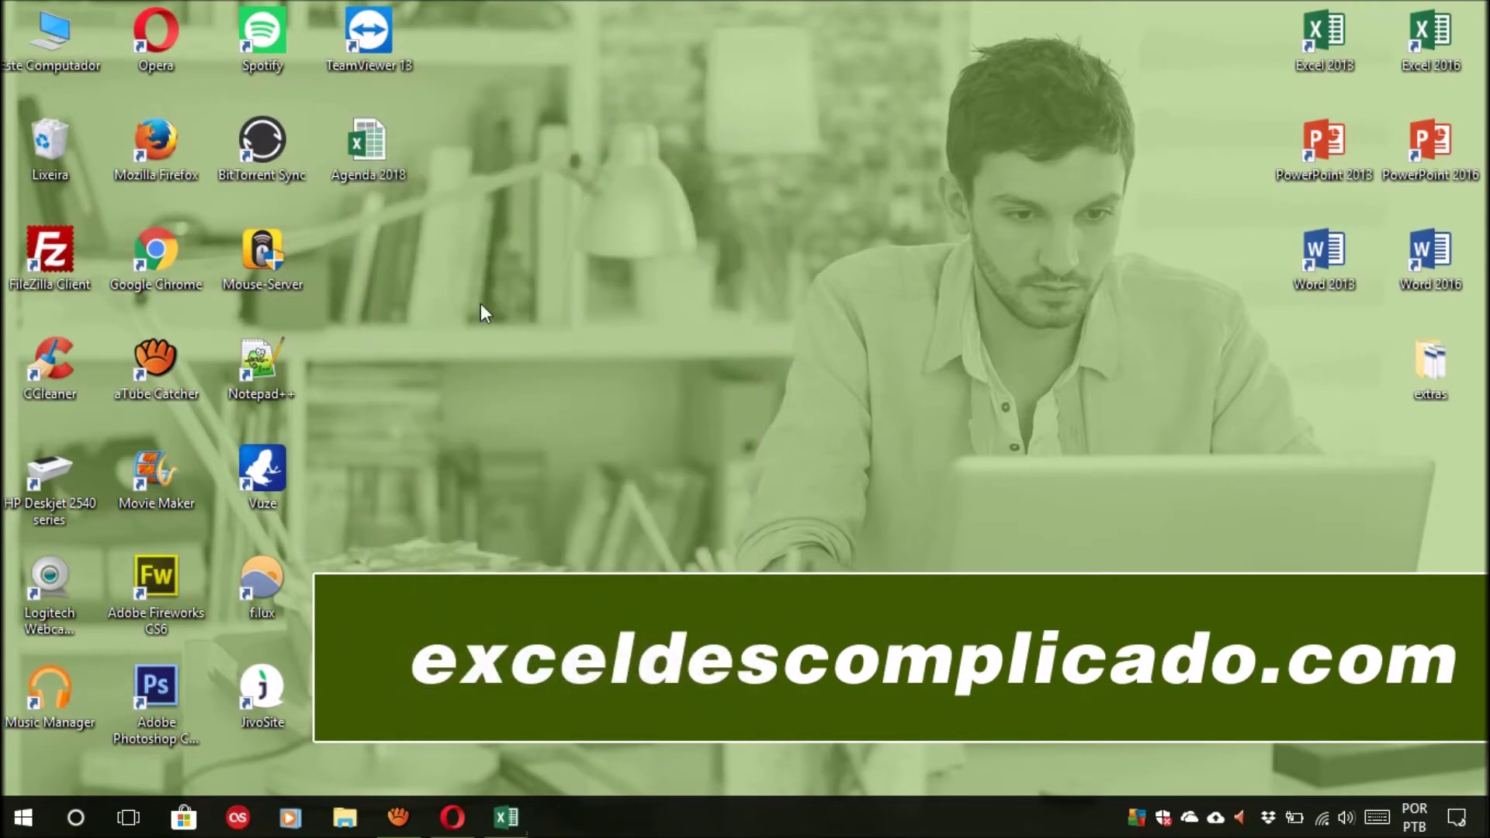
double_click(364, 149)
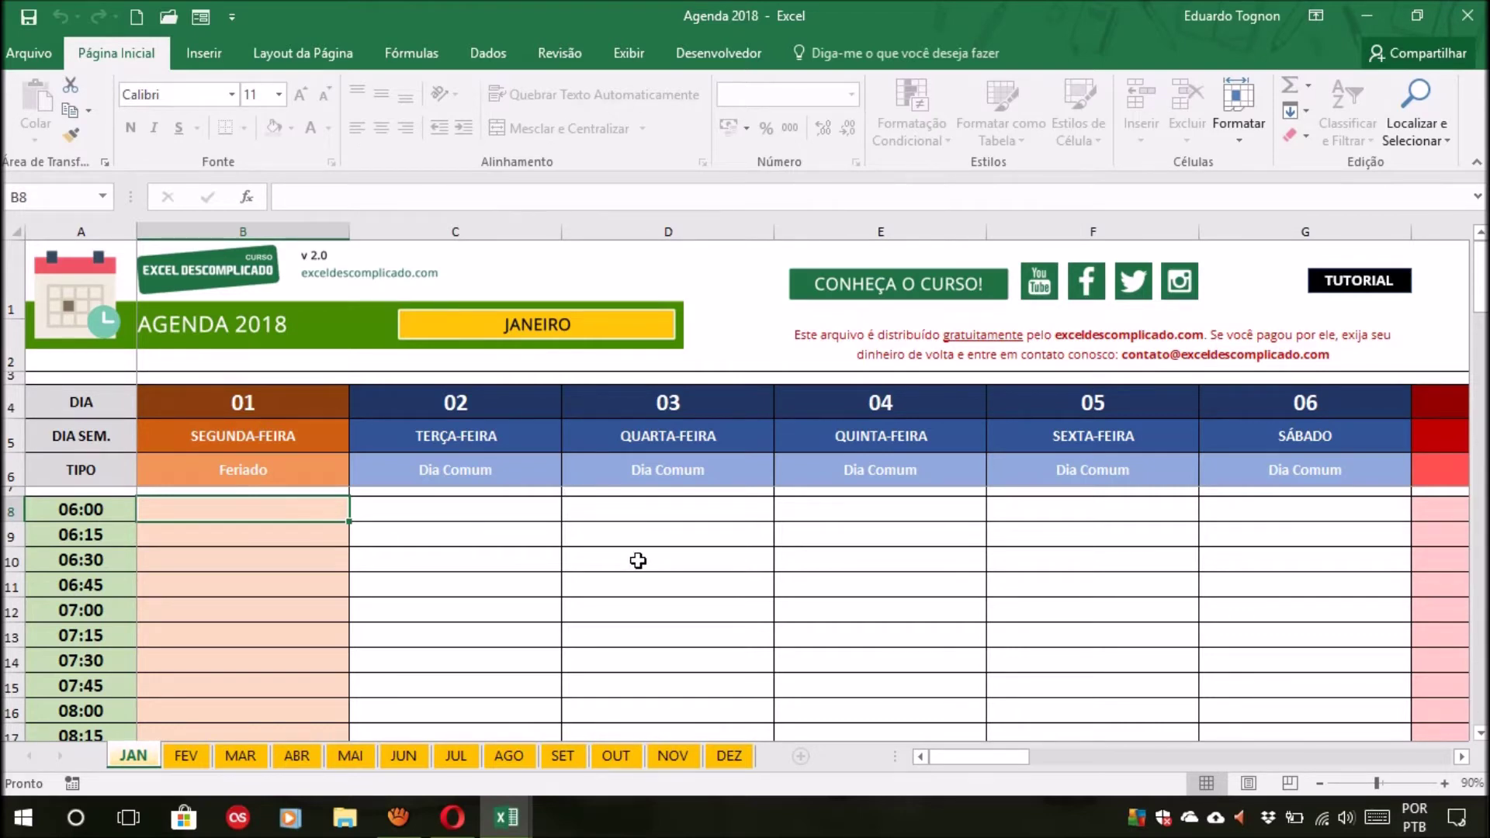
Browse the FEV, MAR, ABR and MAI sheets, then return to JAN
left_click(186, 756)
left_click(241, 756)
left_click(297, 756)
left_click(350, 757)
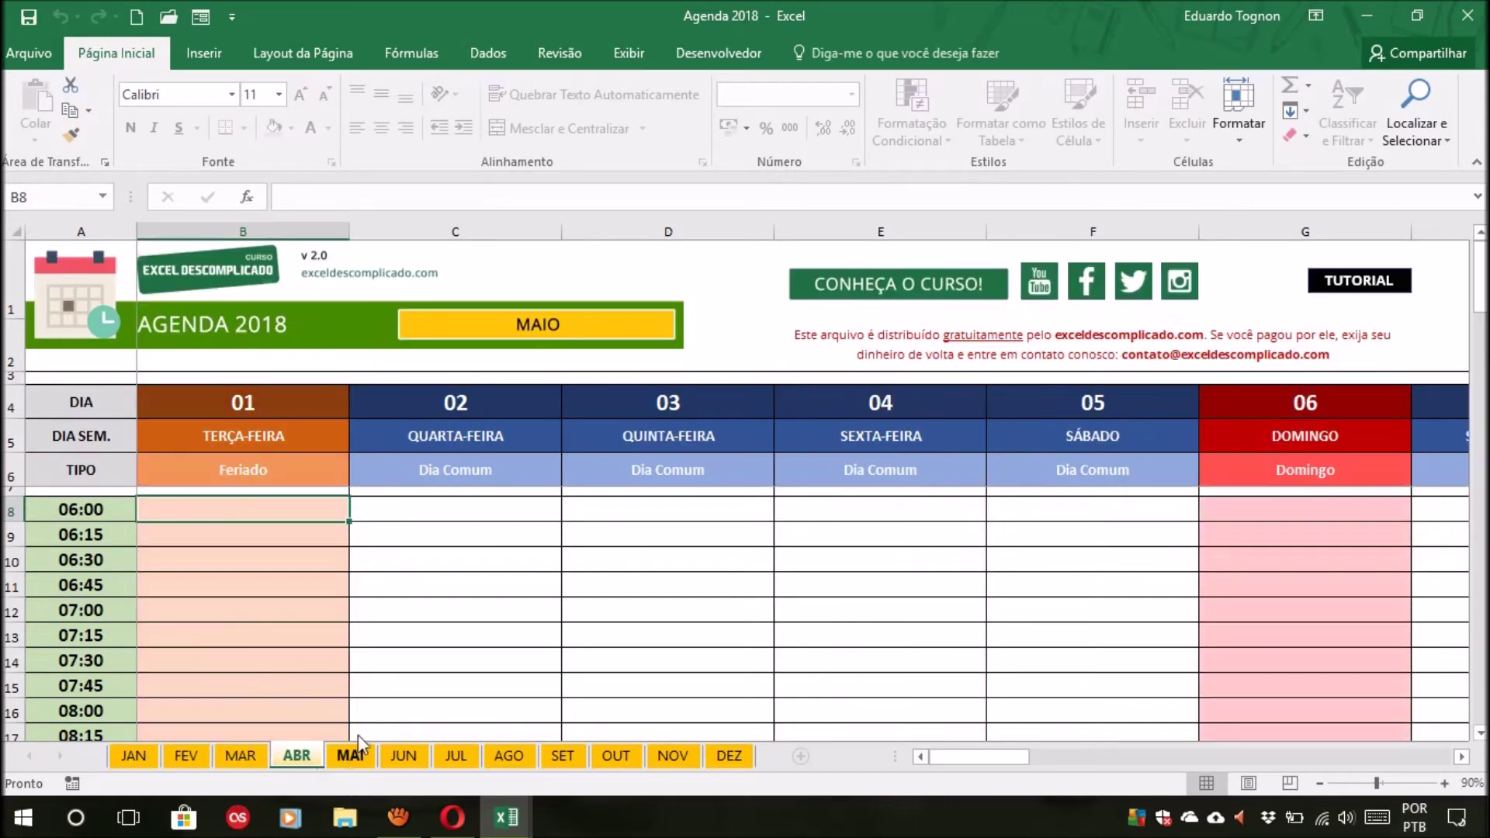
left_click(142, 752)
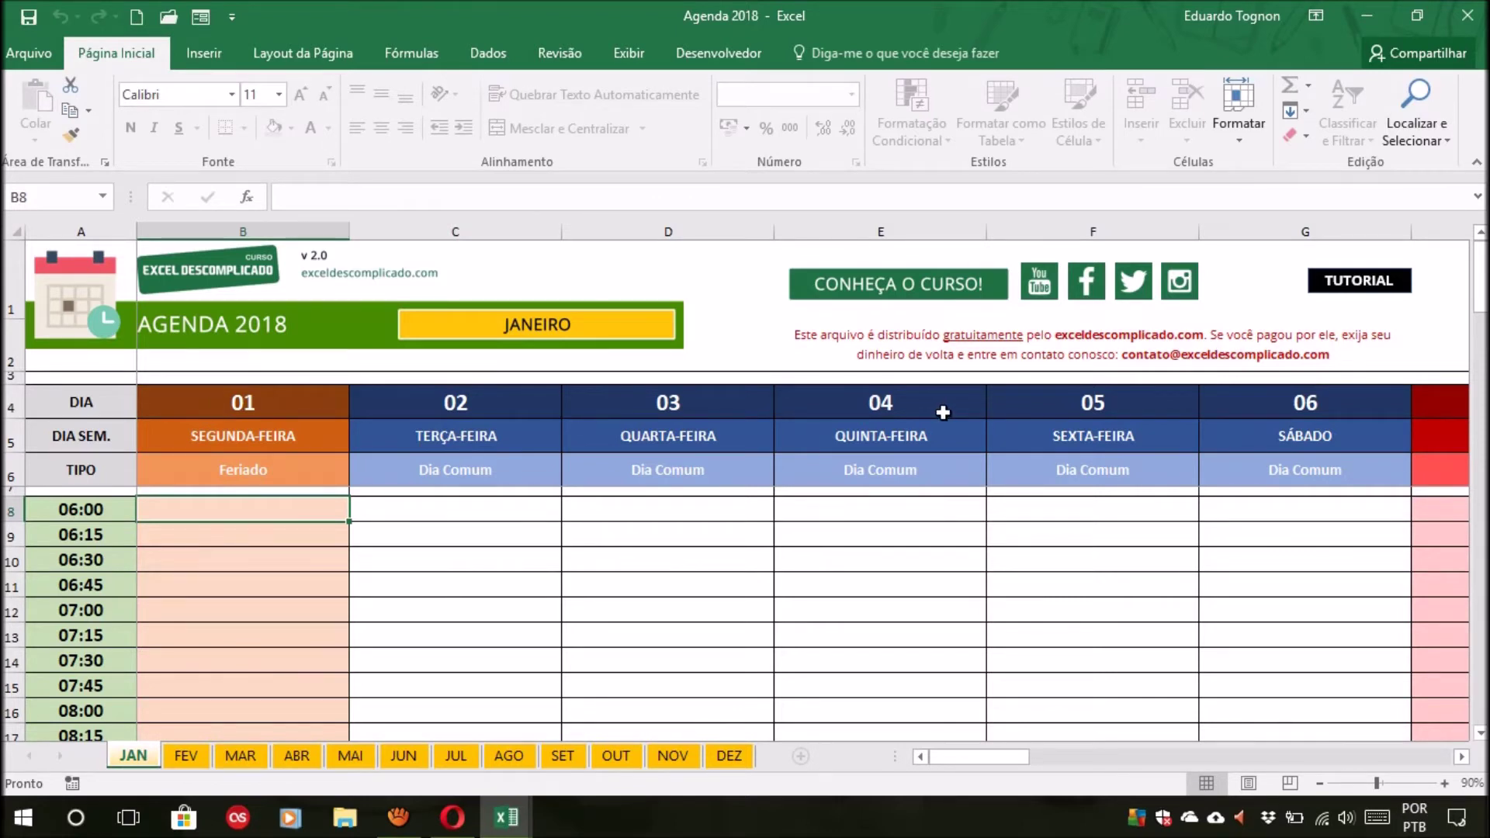
Select cells B4, B5, C4 and C5 for days 01 and 02 of January
left_click(259, 398)
left_click(303, 428)
left_click(477, 416)
left_click(473, 429)
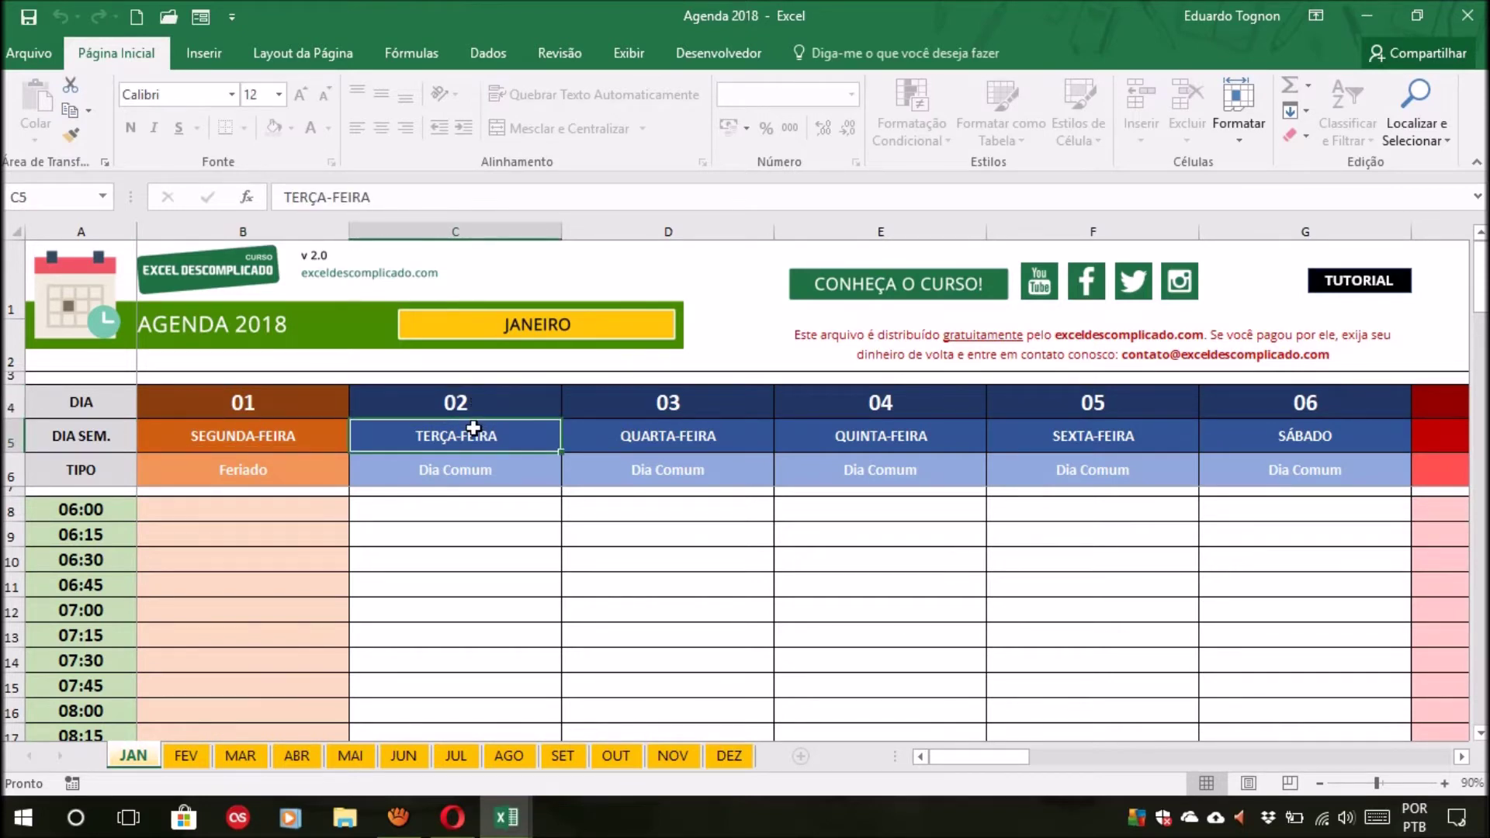
double_click(474, 428)
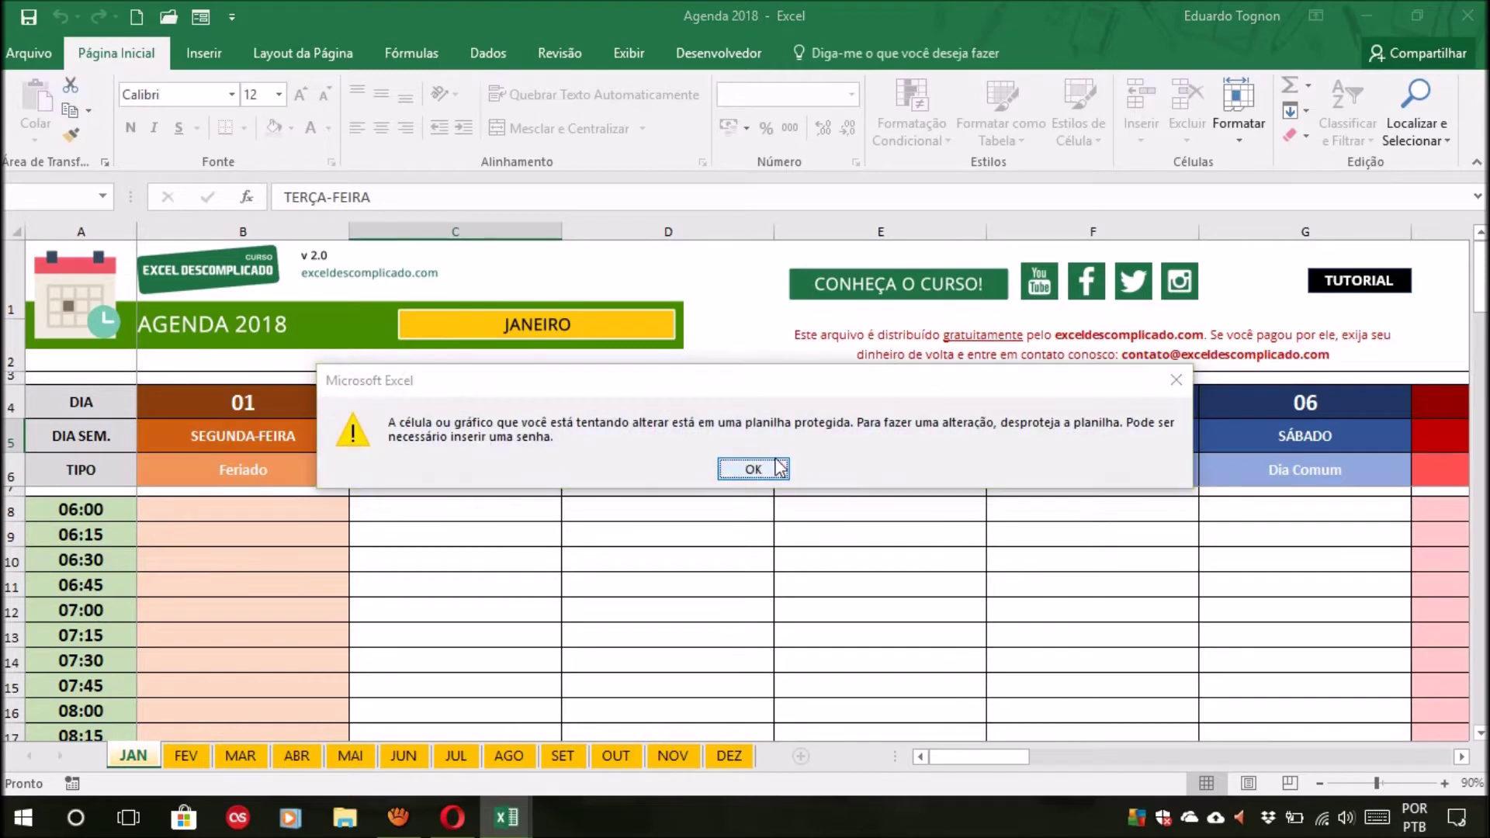
left_click(762, 469)
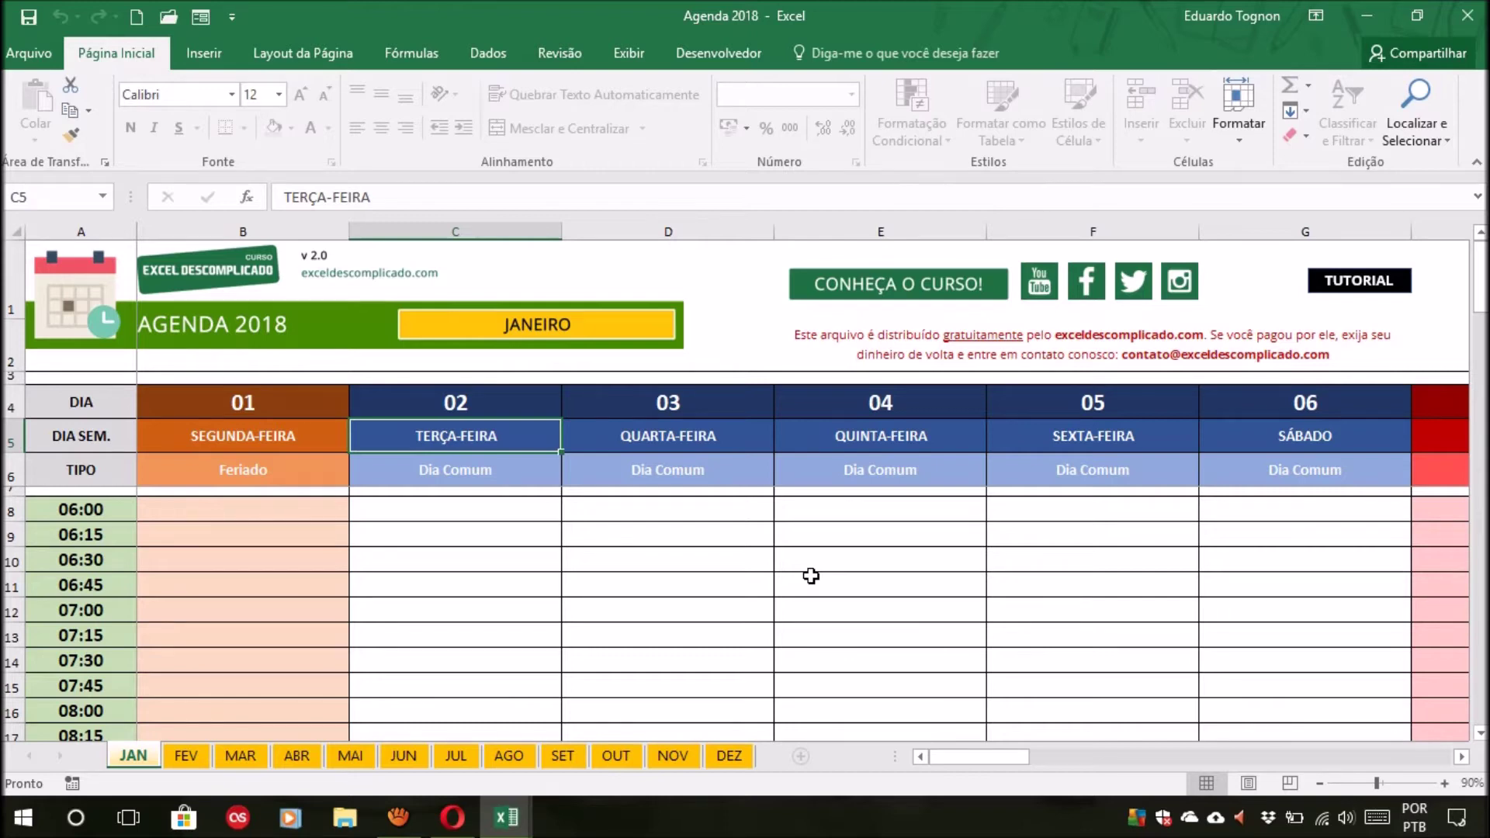
left_click(458, 539)
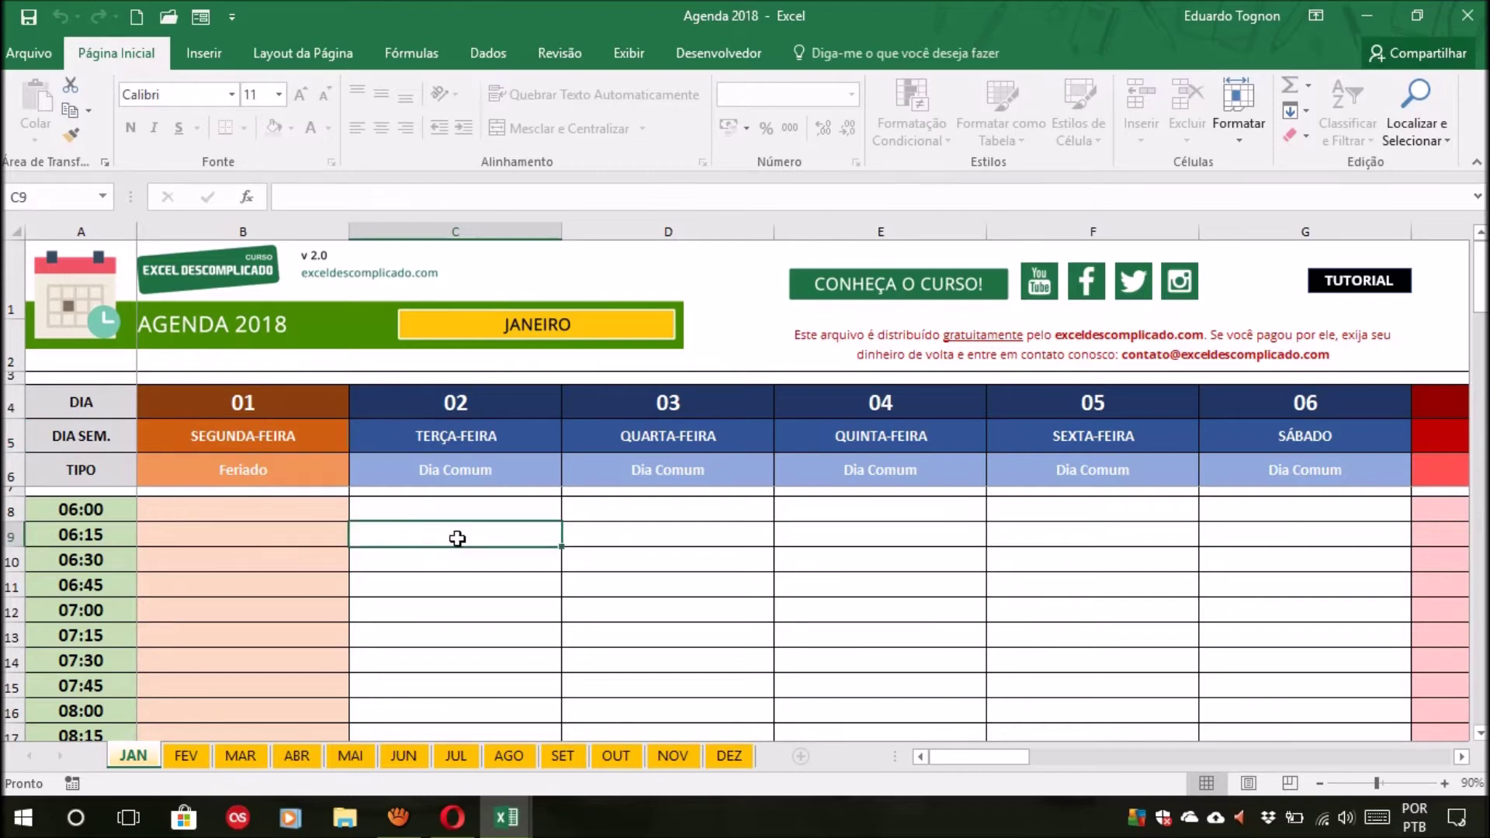
left_click(259, 514)
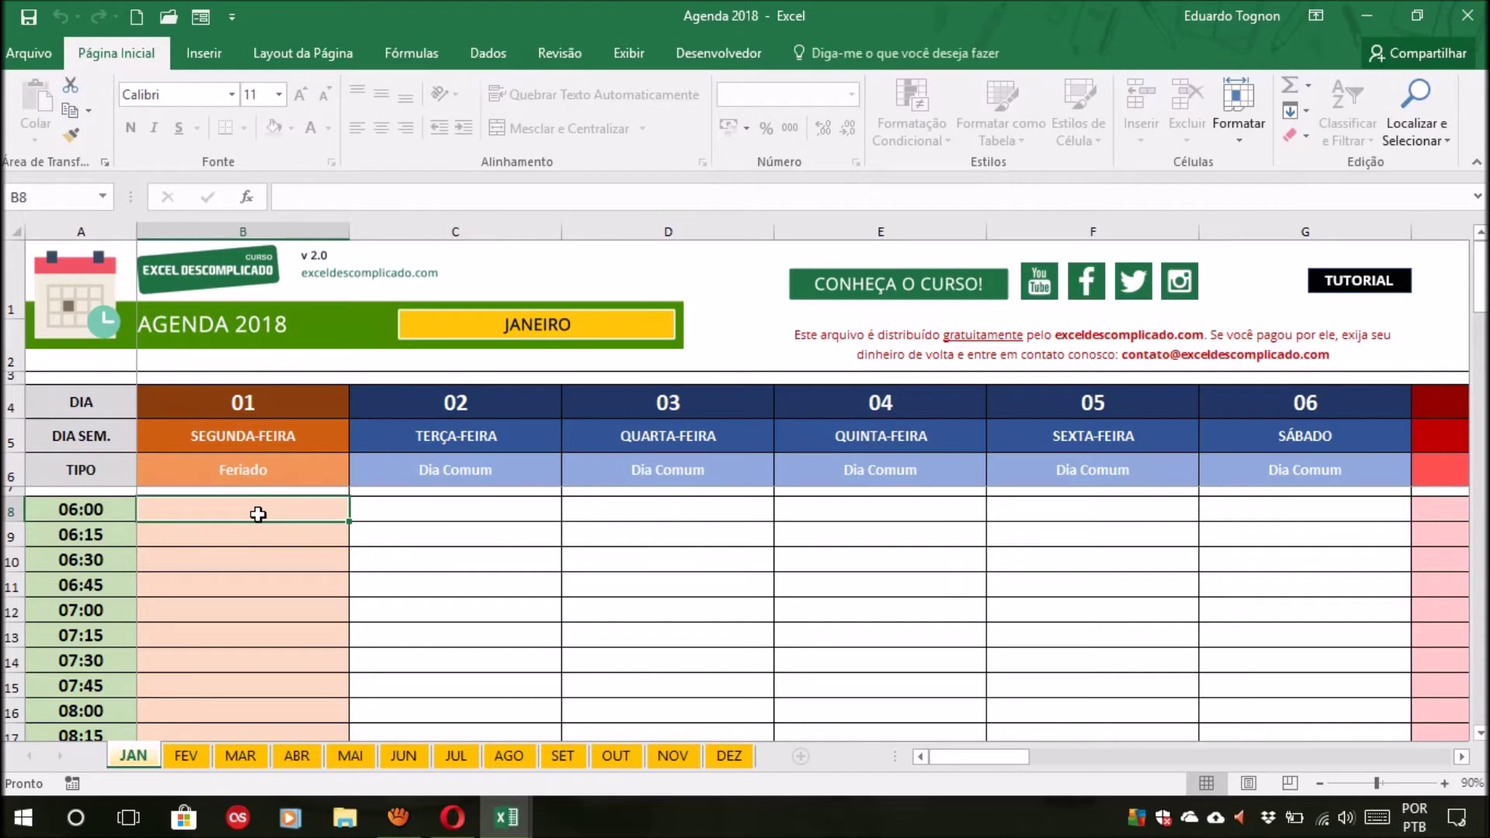
left_click(260, 559)
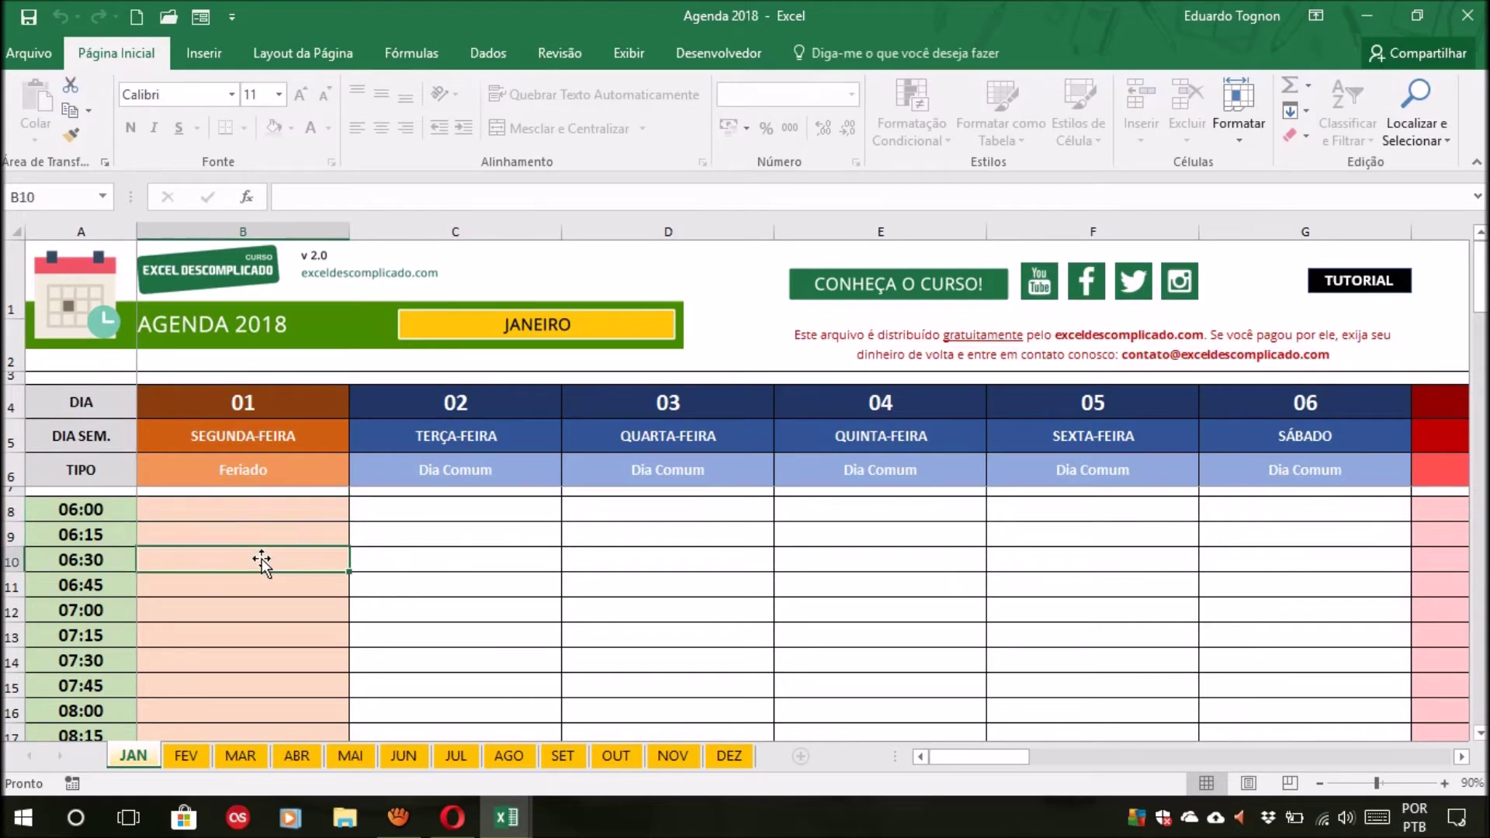
left_click_drag(259, 559, 428, 552)
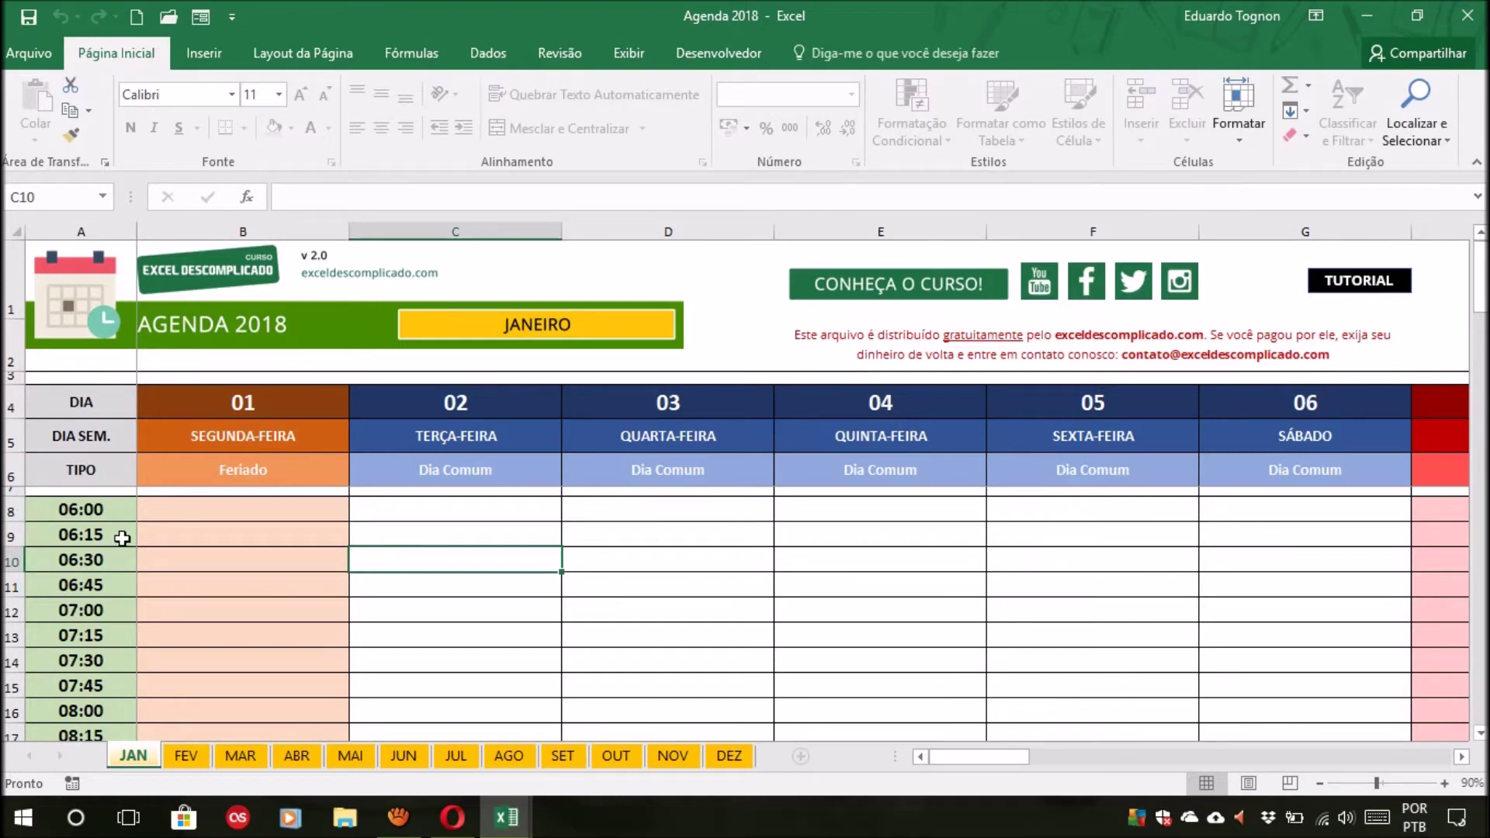
scroll(123, 537, "down", 10)
scroll(124, 538, "down", 7)
scroll(123, 534, "down", 7)
scroll(108, 559, "up", 3)
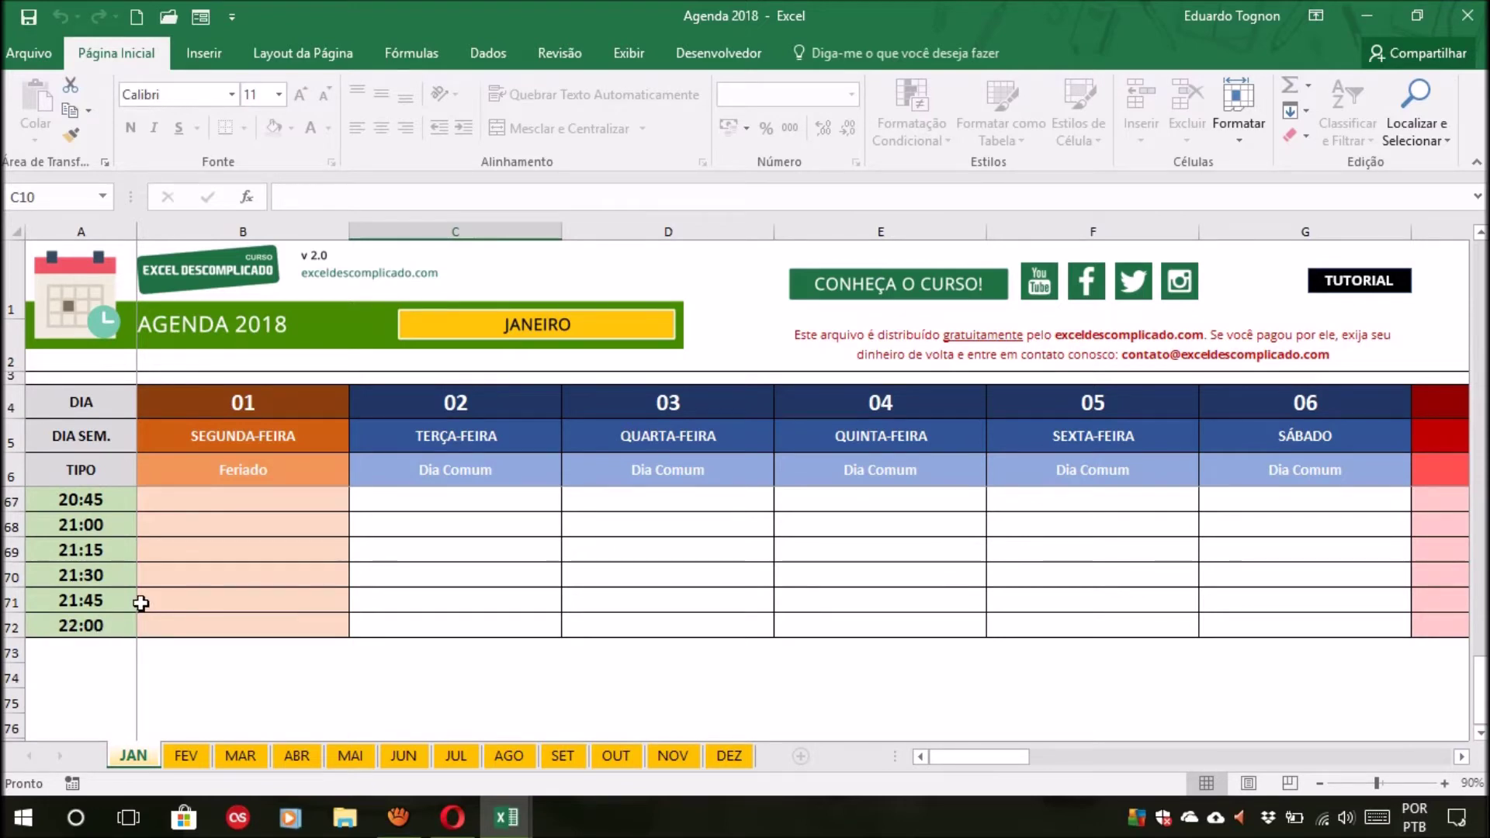
scroll(140, 604, "up", 8)
scroll(141, 603, "up", 8)
scroll(141, 603, "up", 4)
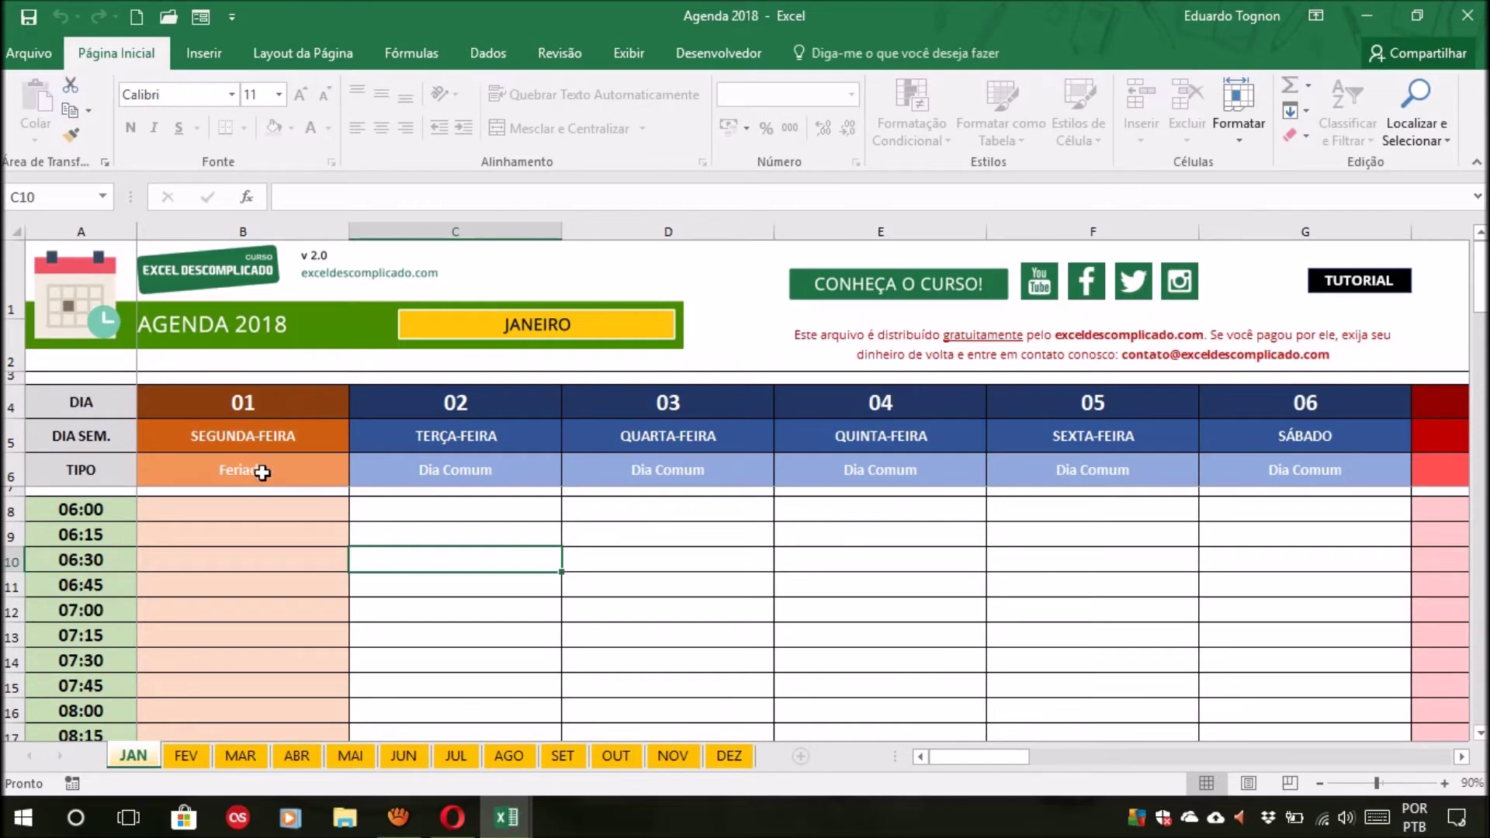
Scroll the sheet tabs and switch to the March sheet MAR
left_click(473, 473)
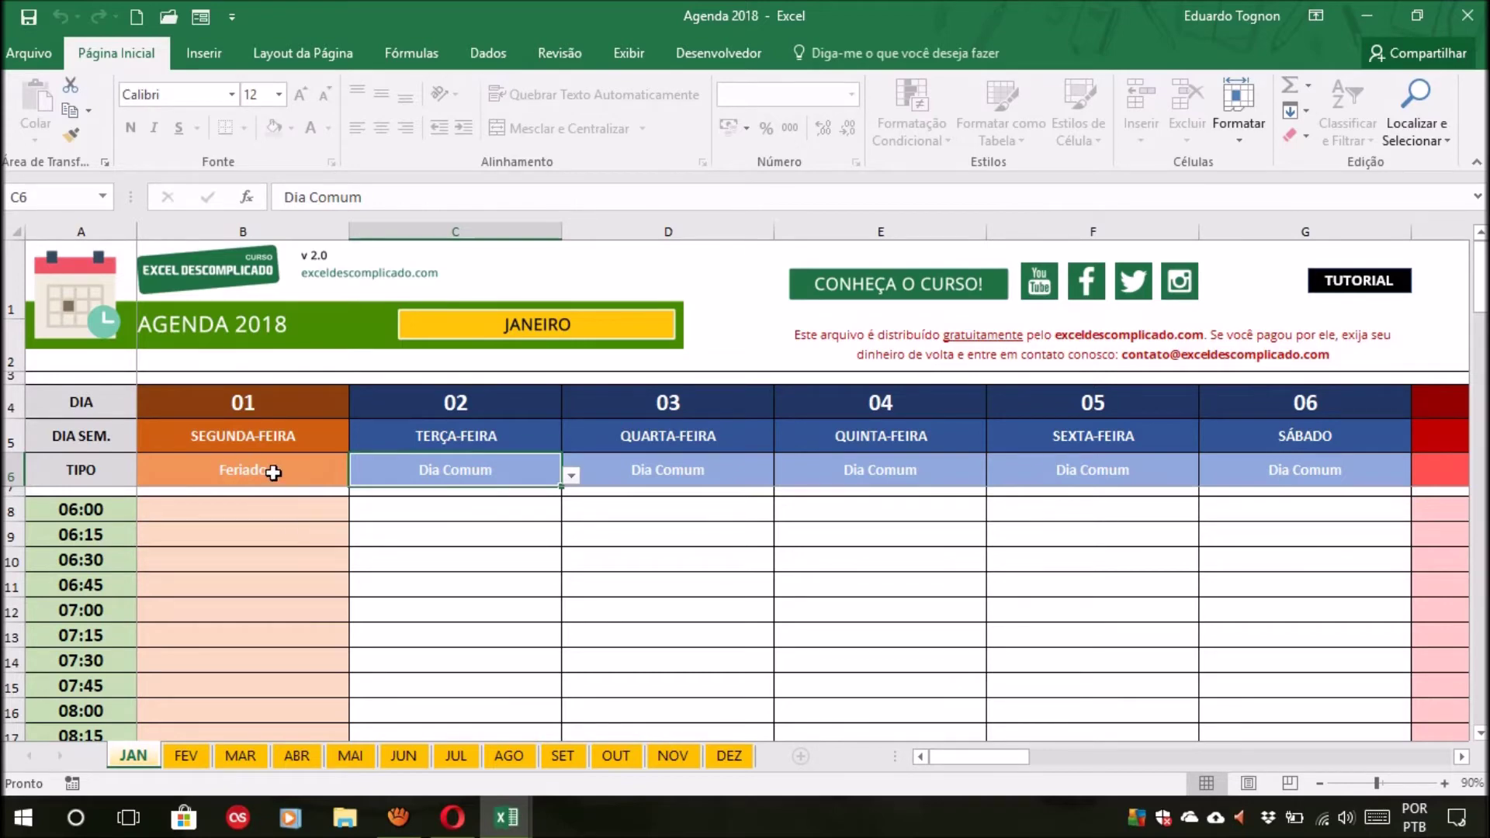
left_click_drag(964, 758, 1050, 760)
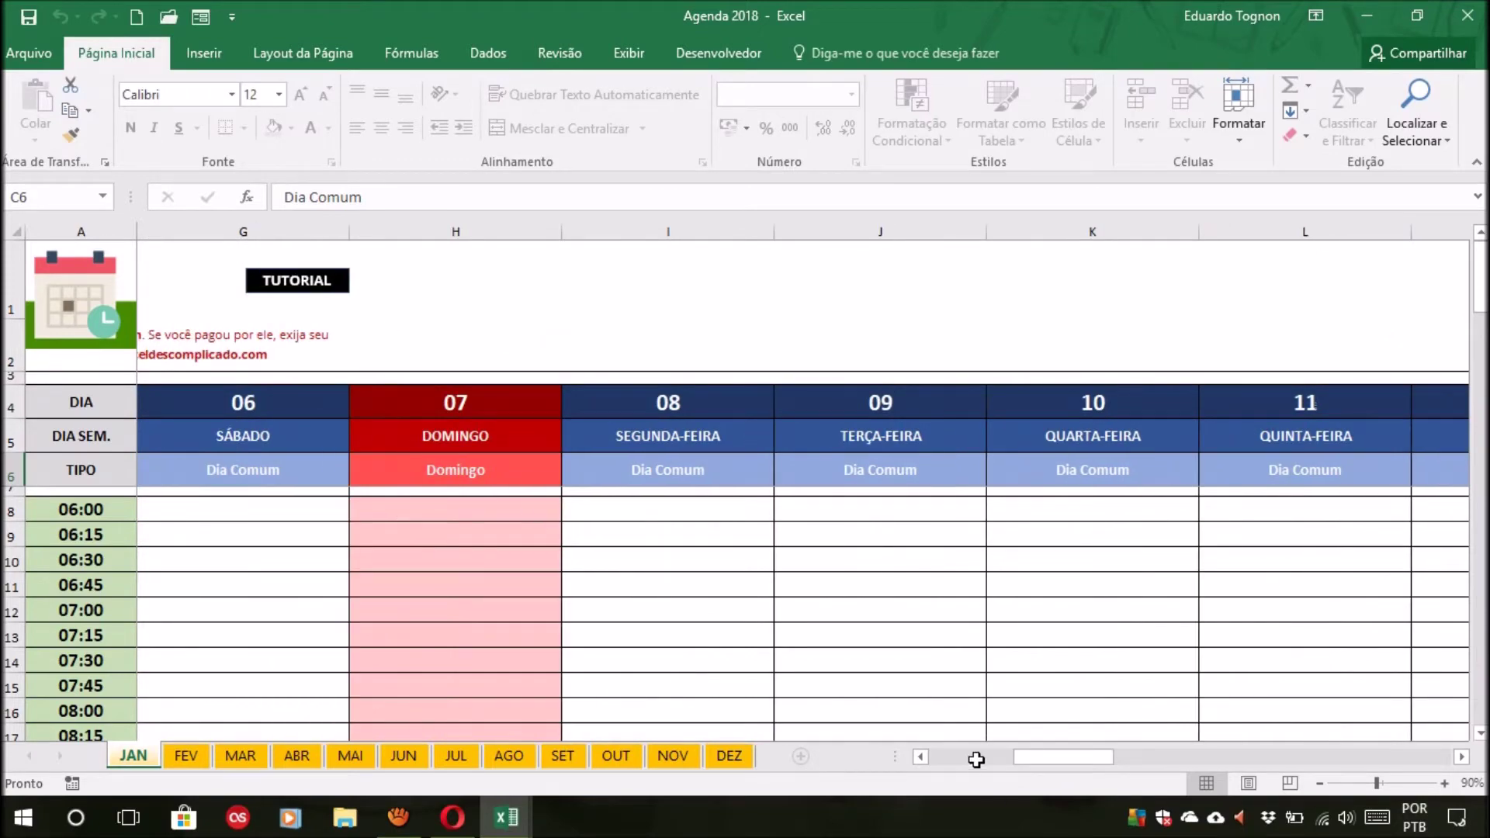
mouse_move(1056, 759)
left_mouse_down()
mouse_move(1154, 763)
mouse_move(905, 752)
left_mouse_up()
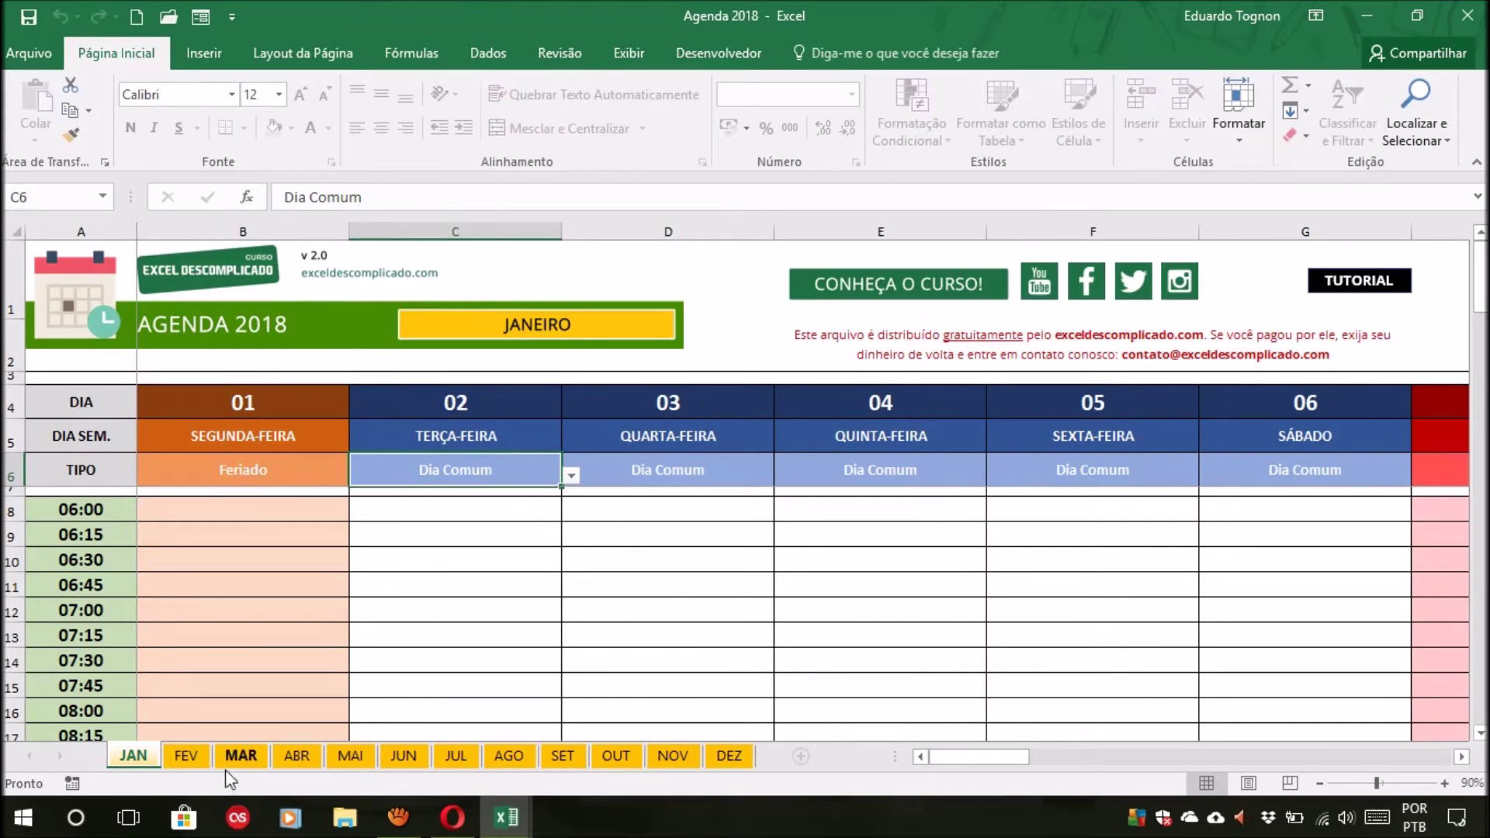
left_click(245, 757)
left_click_drag(982, 756, 1107, 752)
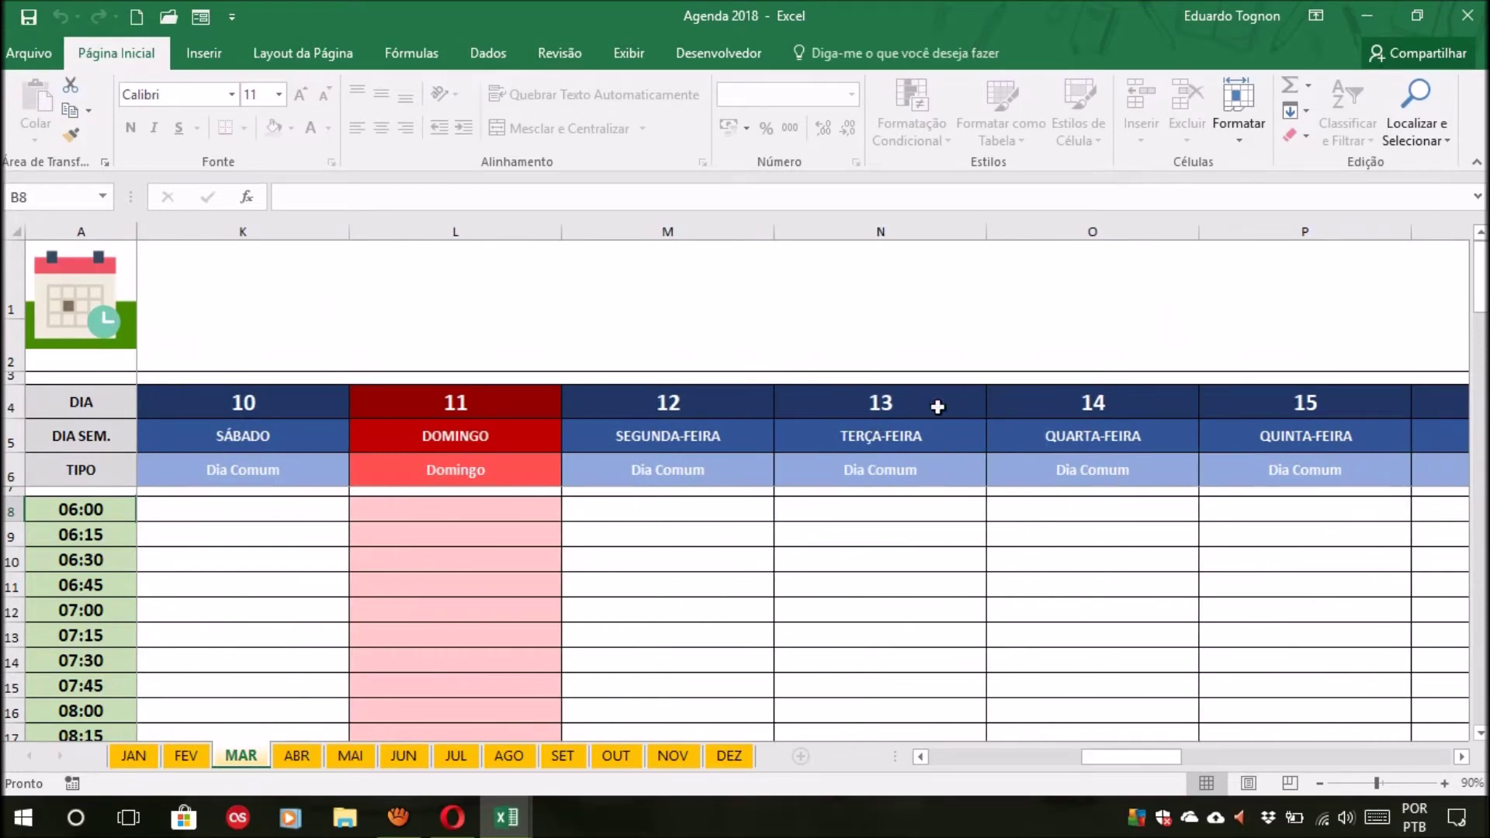
Set Tuesday 13 March's TIPO cell N6 to Feriado
left_click(930, 472)
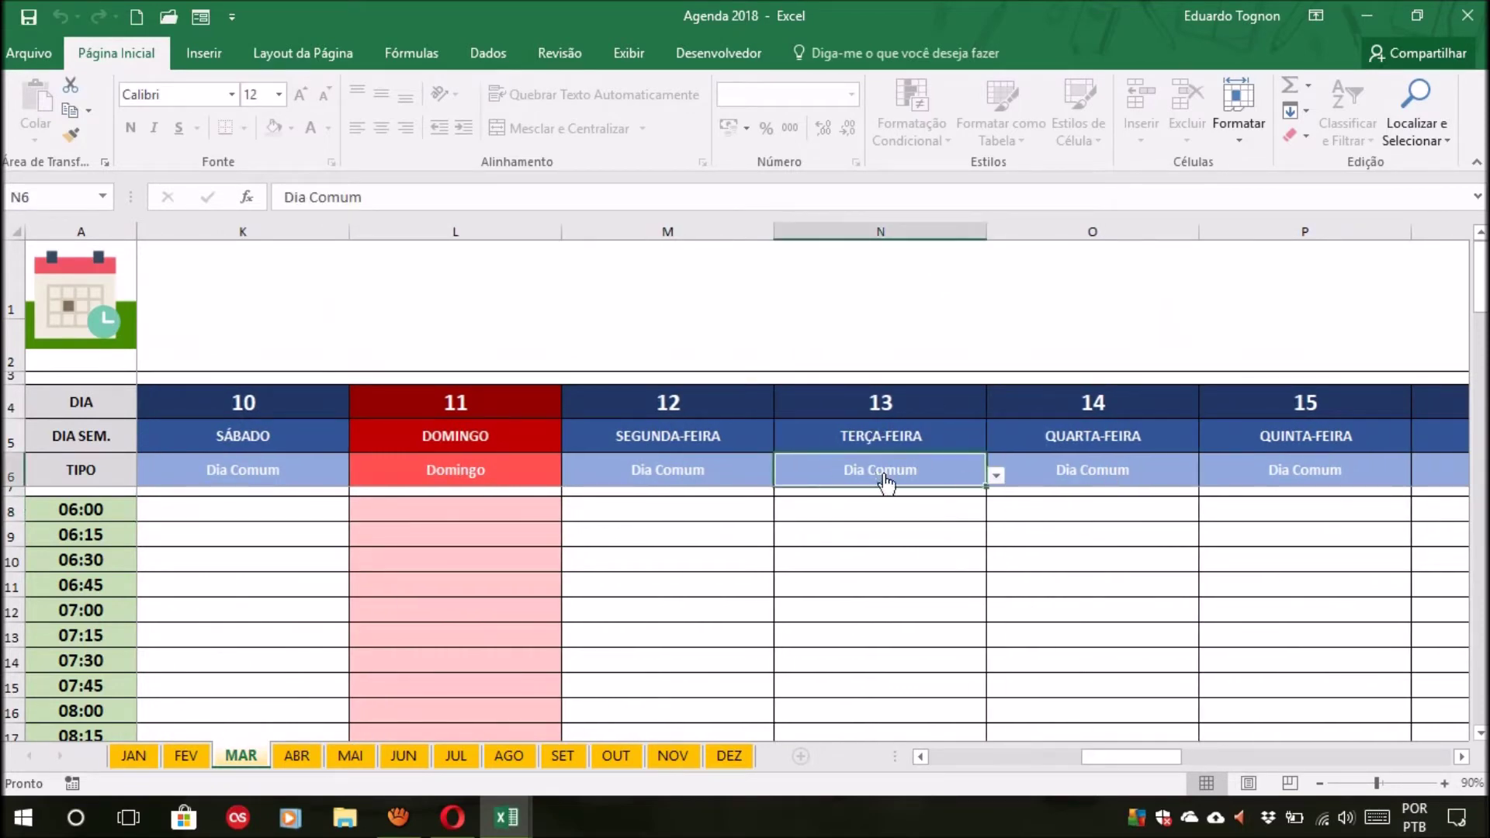
left_click(996, 478)
left_click(823, 508)
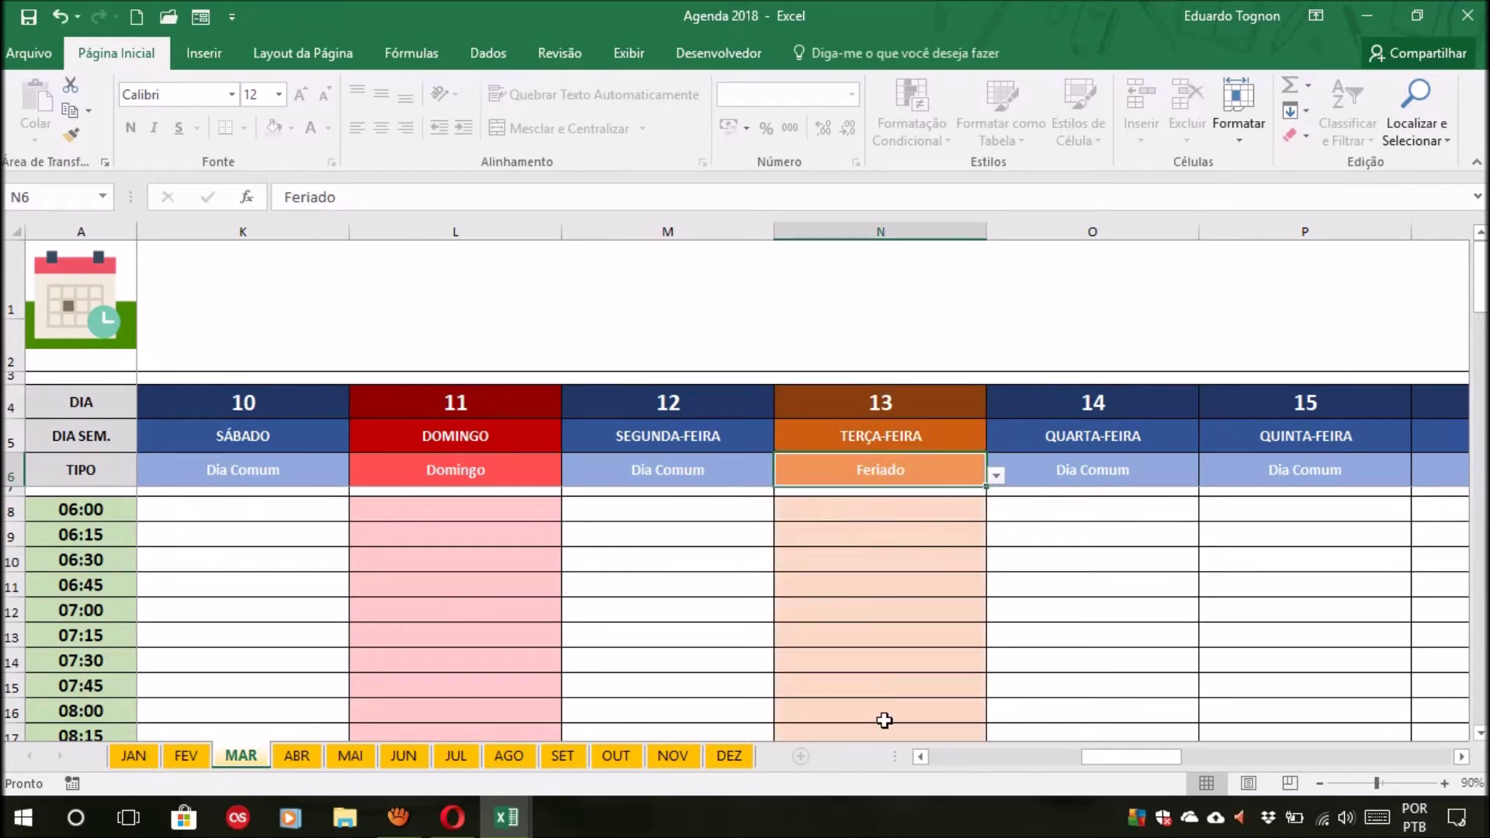
left_click(886, 625)
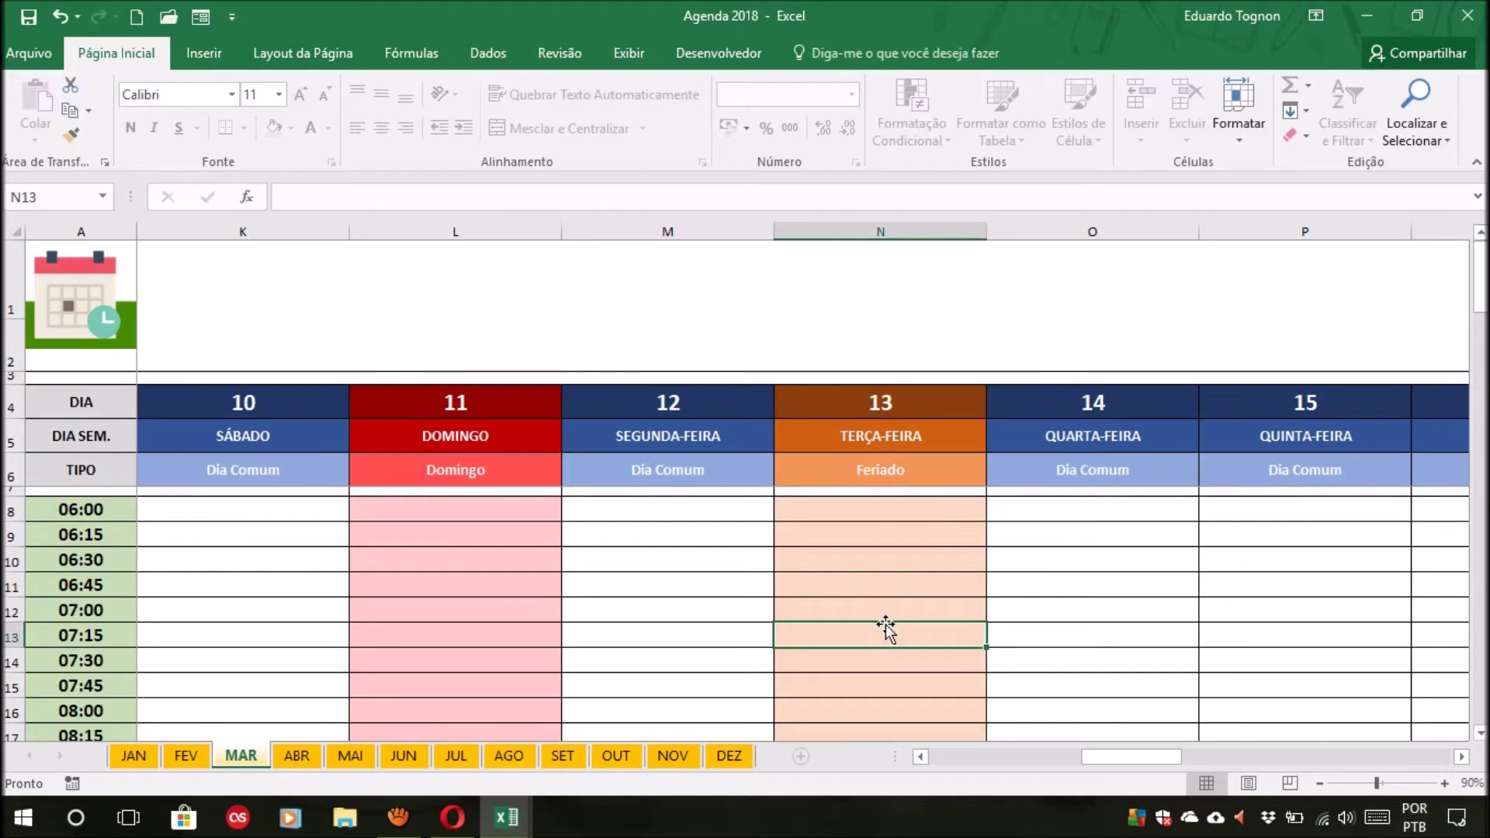
Click through the 06:00–06:30 slots on 13 and 11 March
left_click(881, 518)
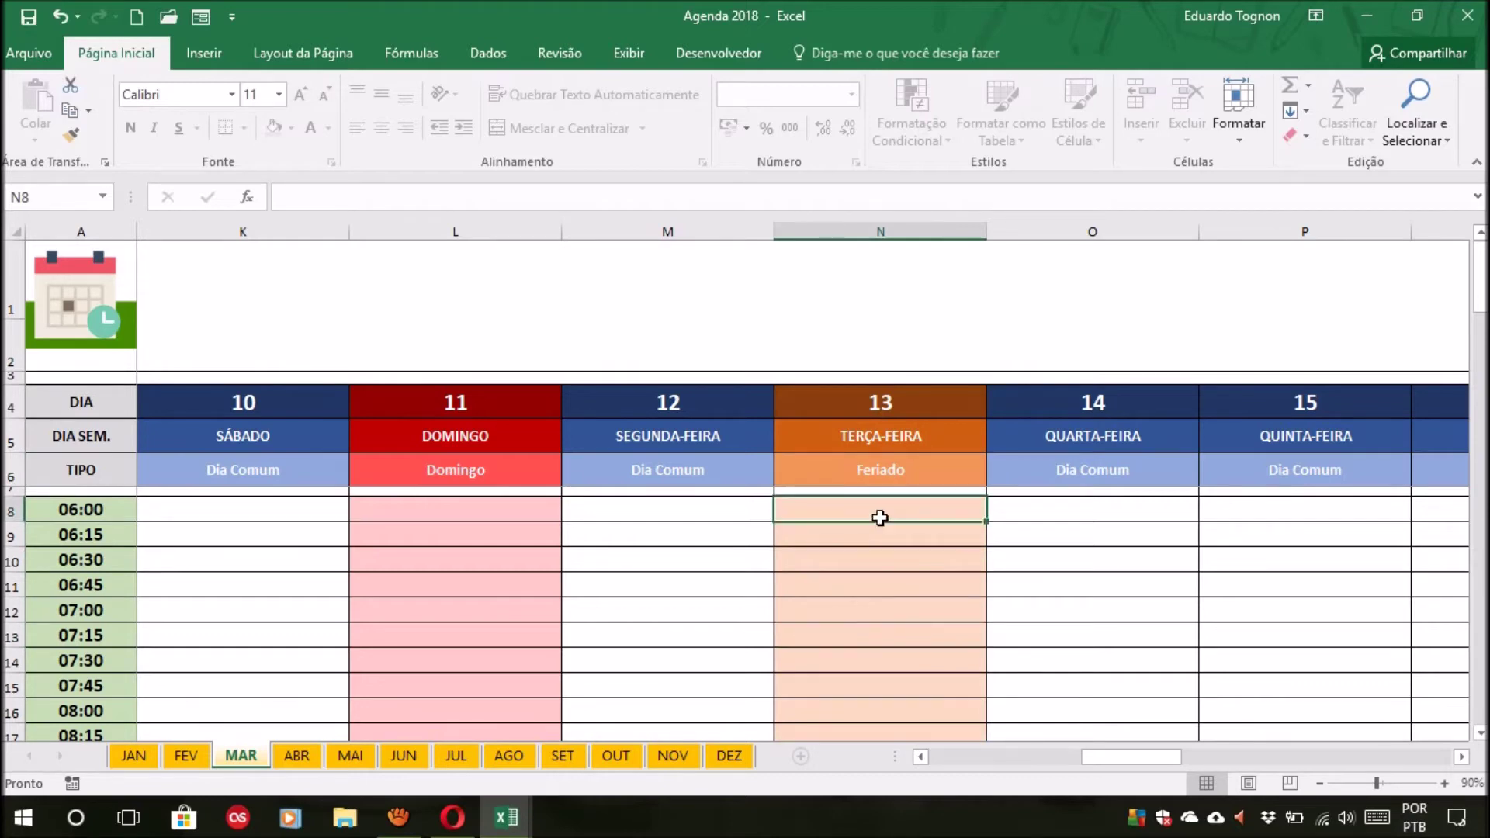
left_click(870, 543)
left_click(864, 578)
left_click(867, 561)
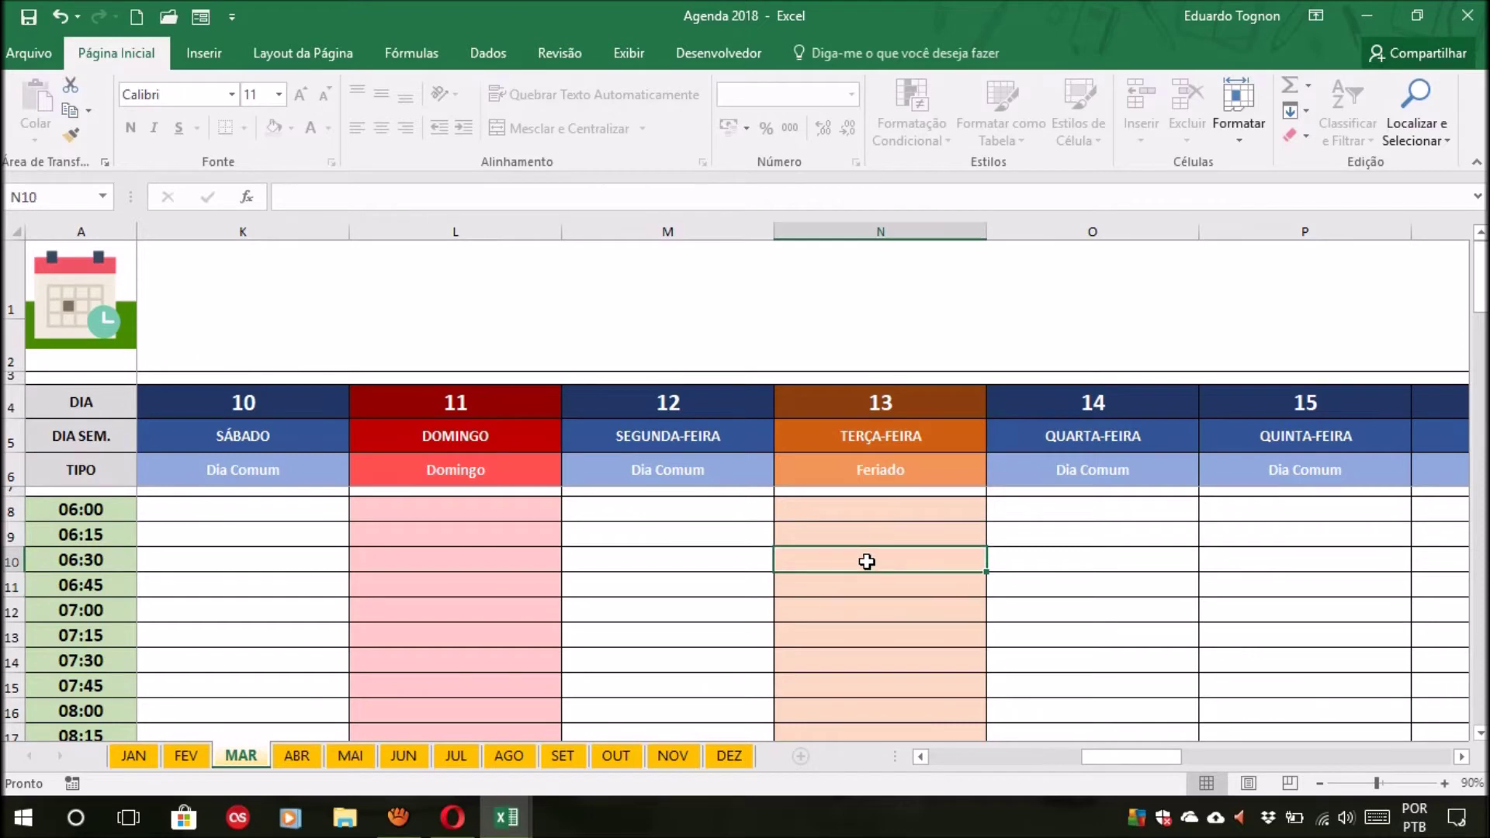
left_click(874, 513)
left_click(459, 515)
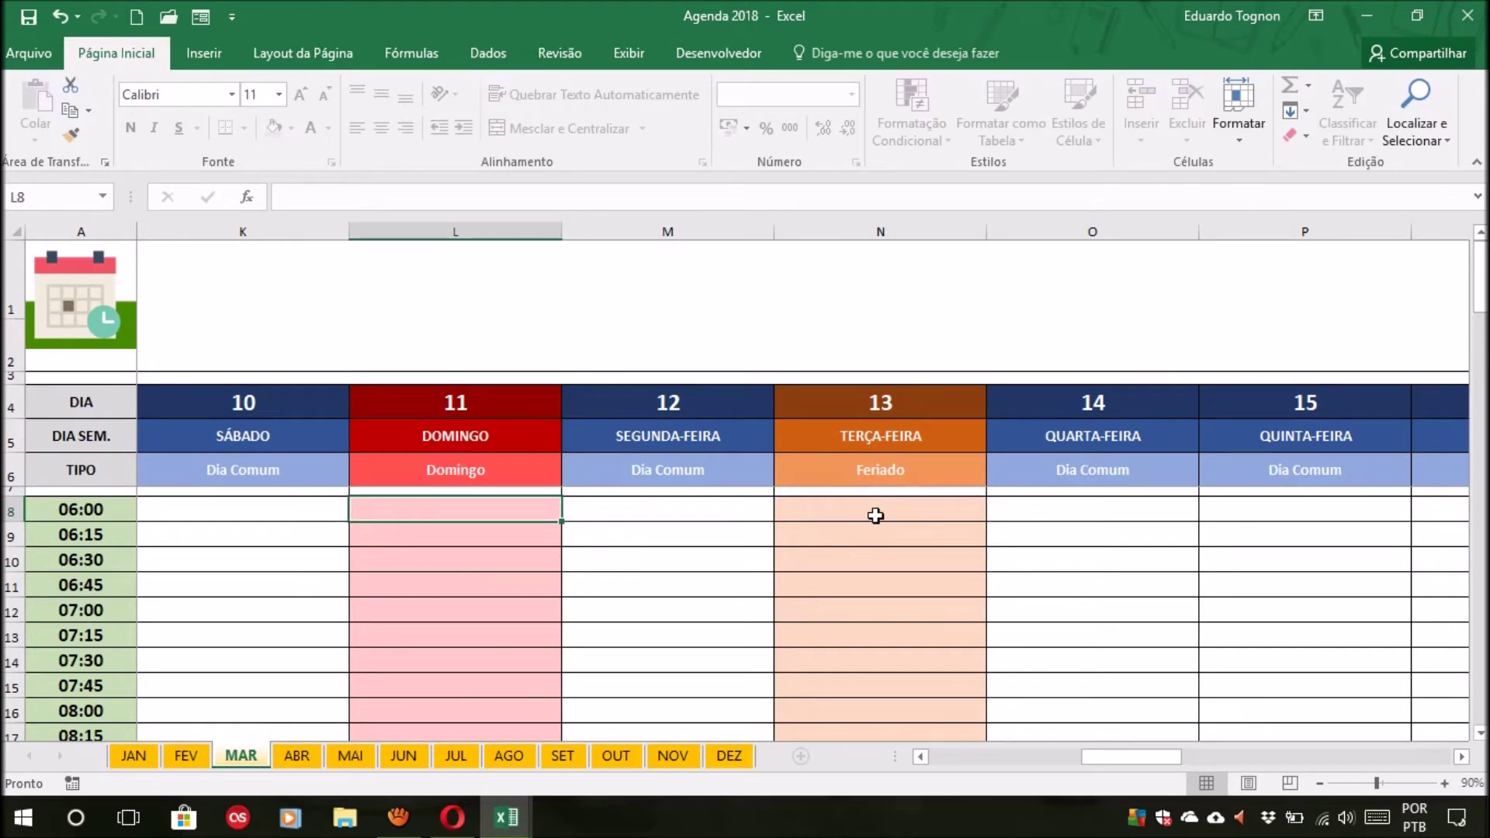
On the JUN sheet, set Friday 8 June's TIPO cell I6 to Fechado
left_click(403, 758)
left_click_drag(971, 753, 1071, 753)
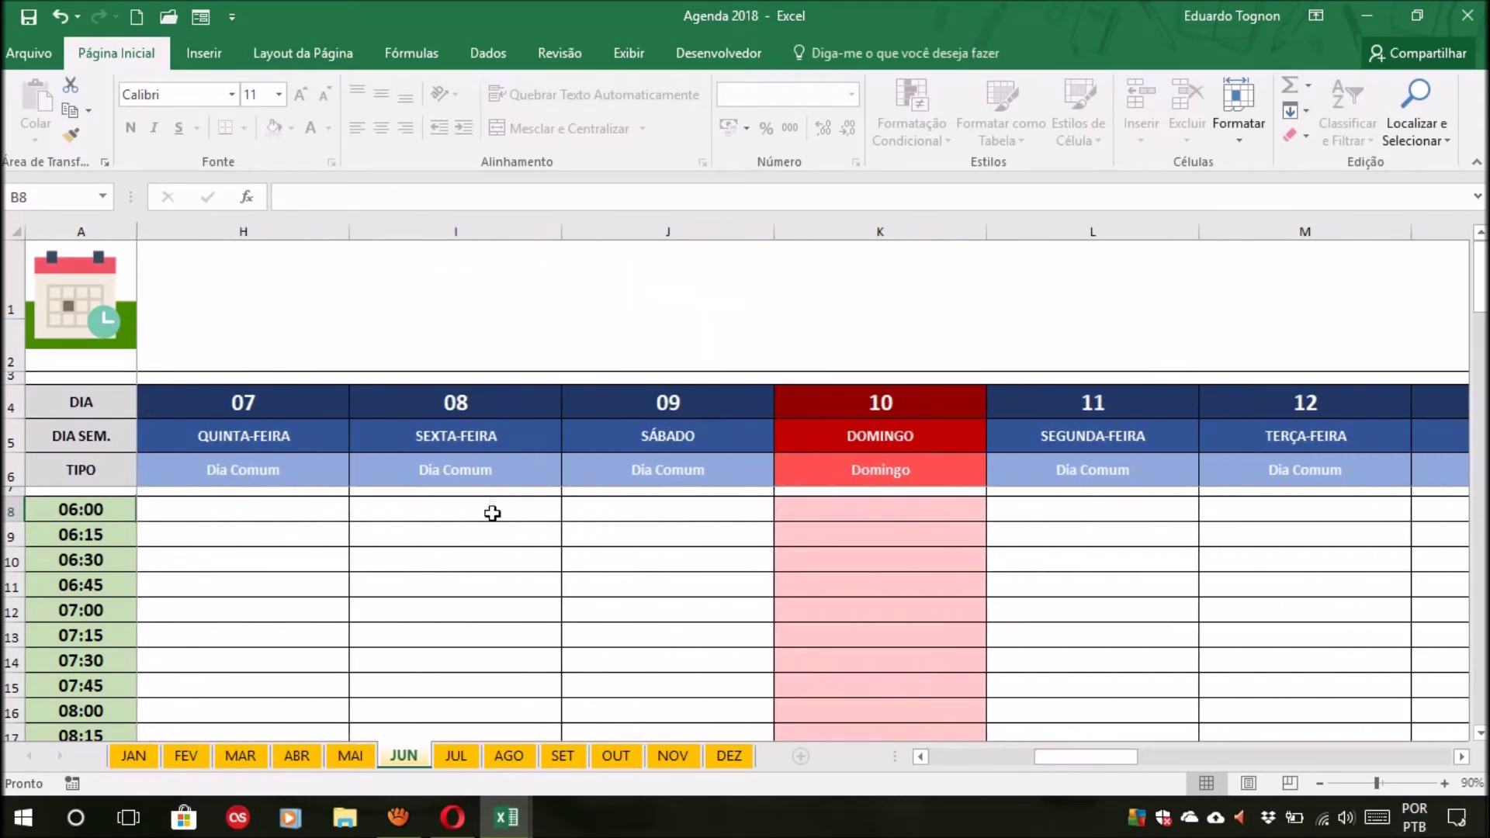
left_click(506, 480)
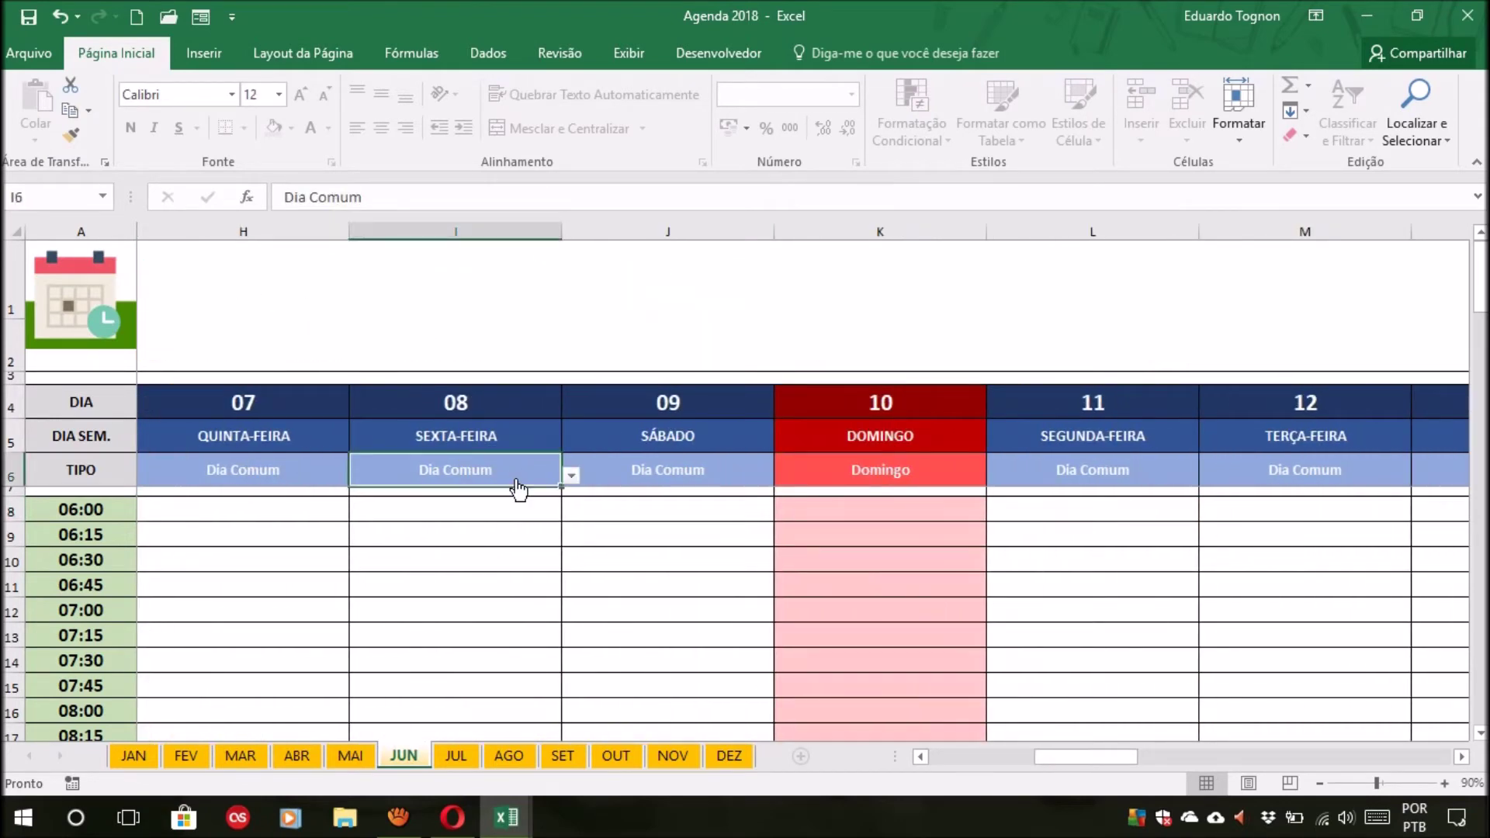
left_click(571, 475)
left_click(383, 520)
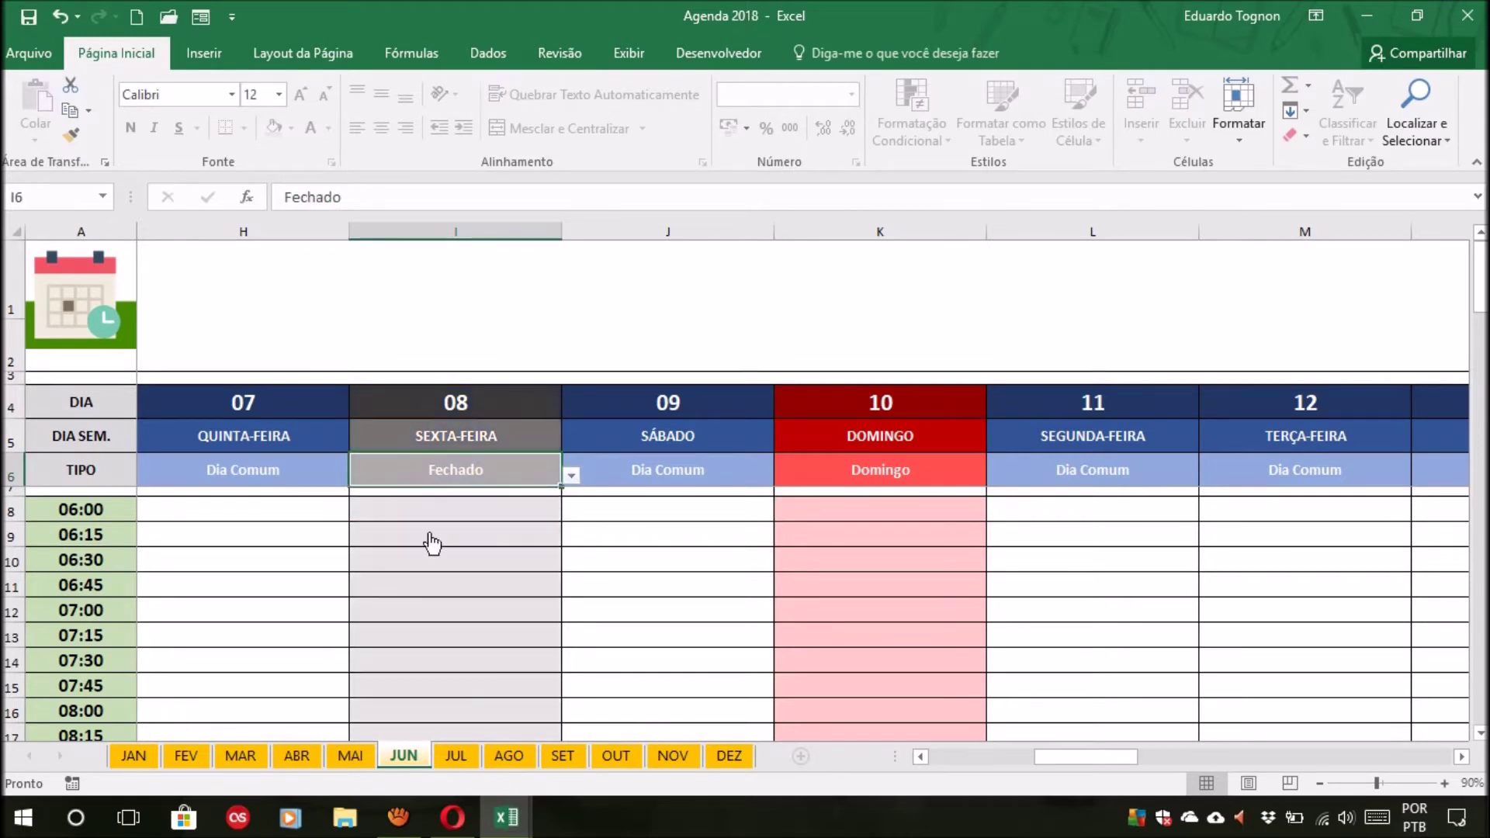
Check the 06:30 slots on 8 June and scroll the sheet back left
left_click(680, 600)
left_click(476, 532)
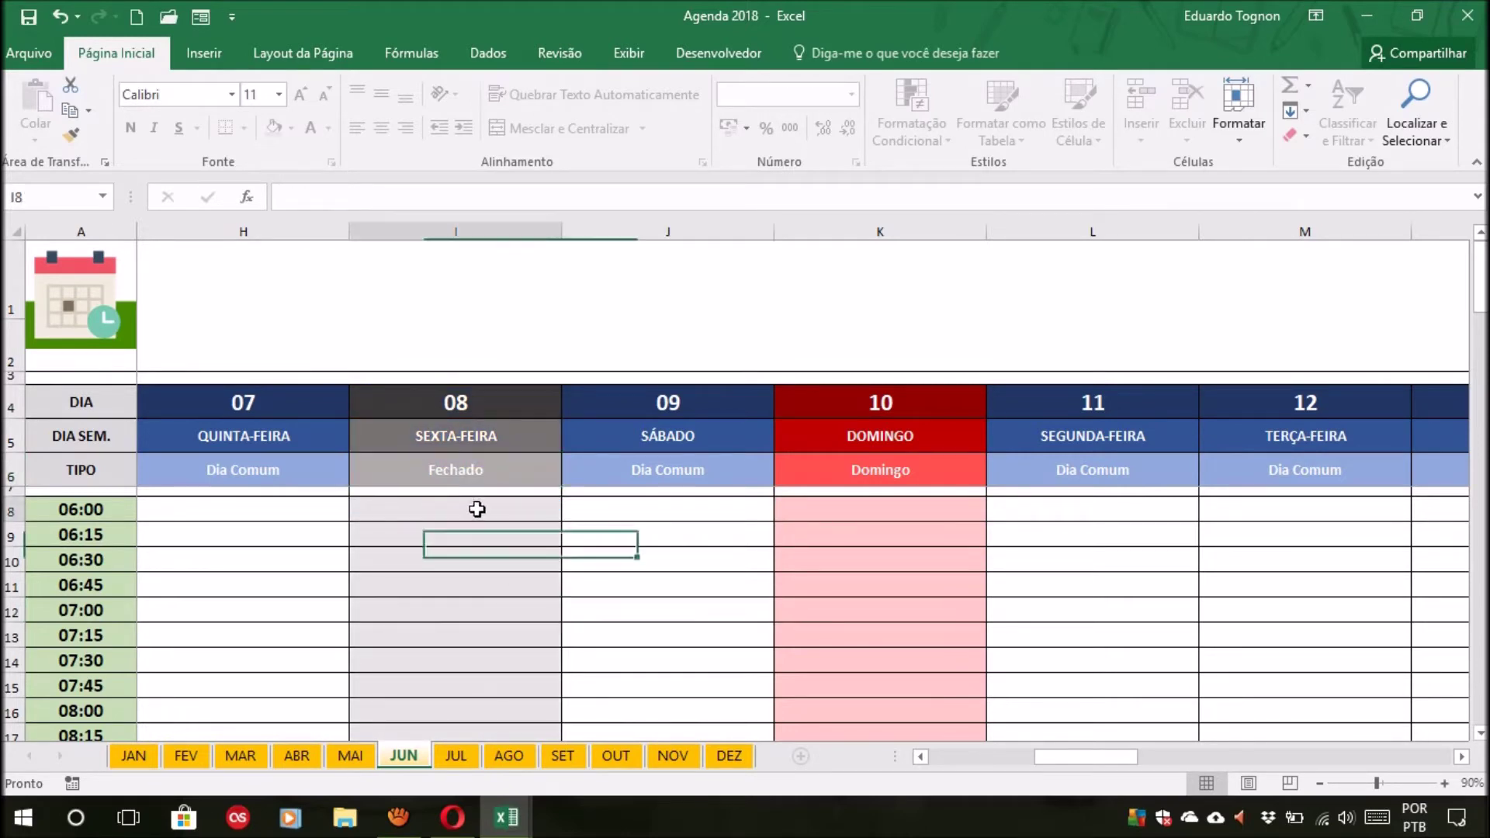
left_click(466, 562)
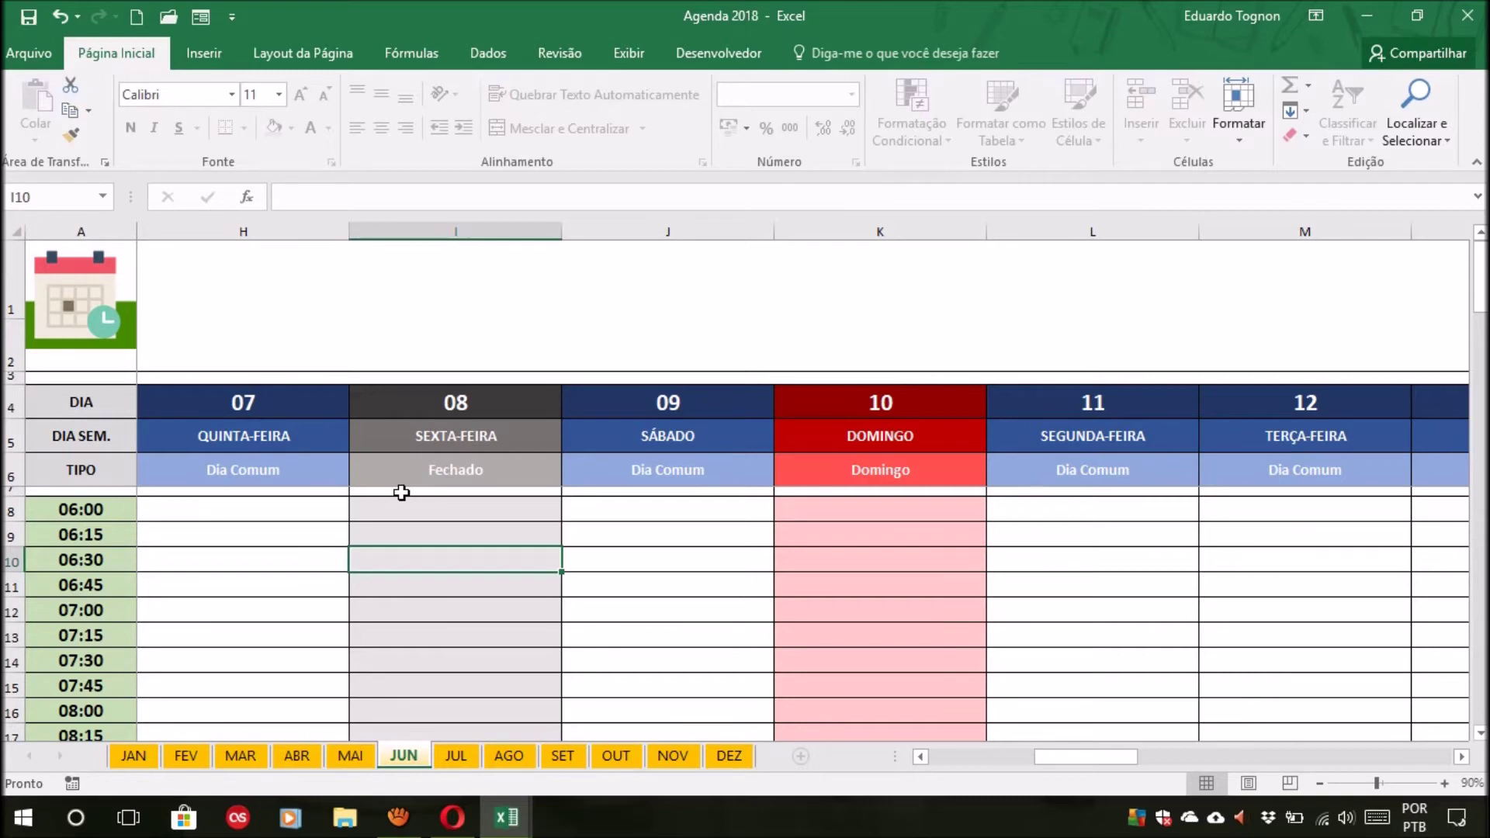
left_click_drag(1075, 758, 921, 775)
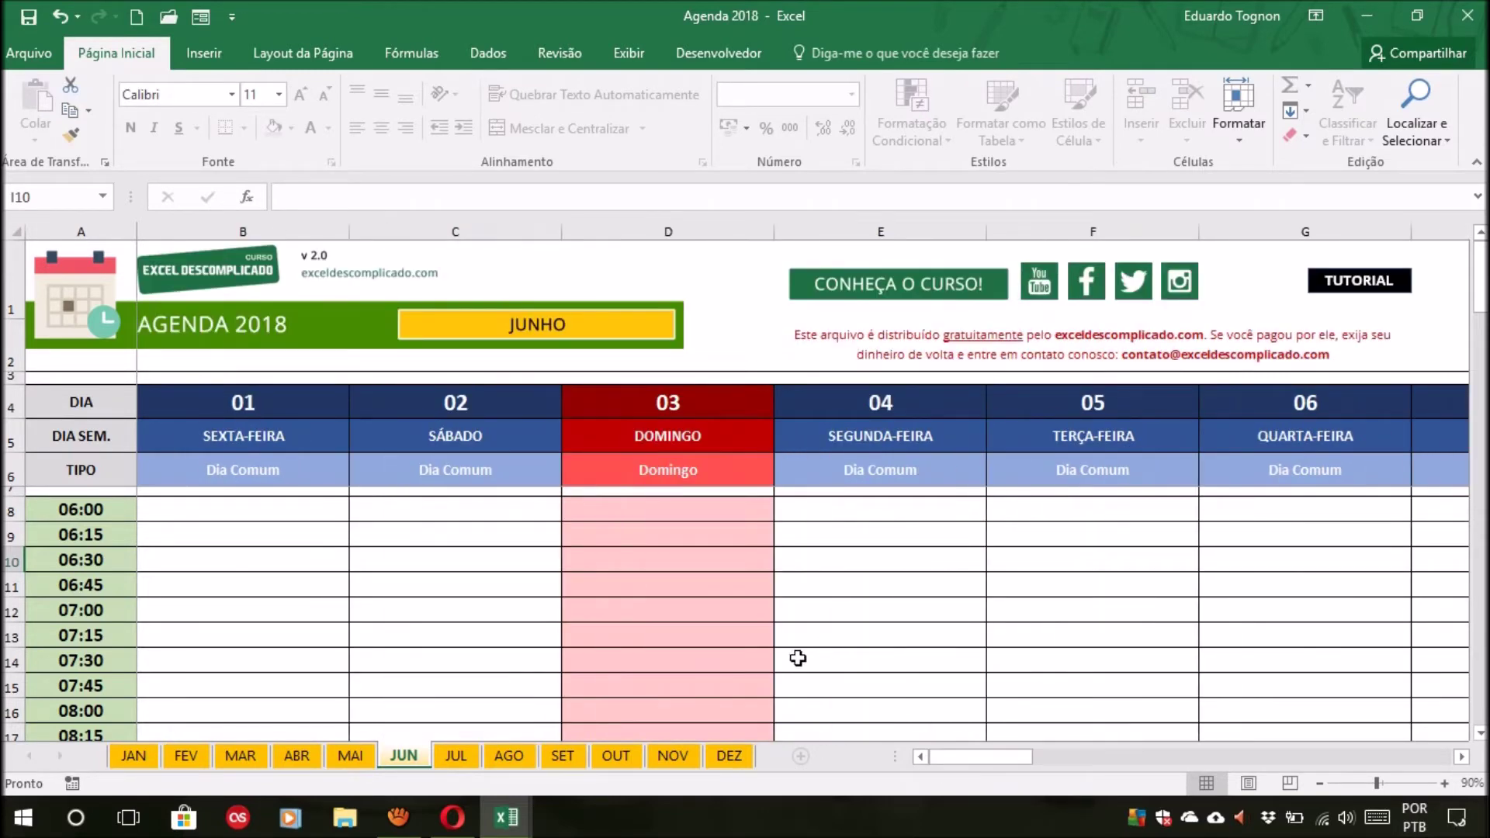
Scroll down and back up through the June agenda
scroll(433, 531, "down", 3)
scroll(433, 531, "down", 7)
scroll(432, 531, "down", 6)
scroll(432, 531, "down", 8)
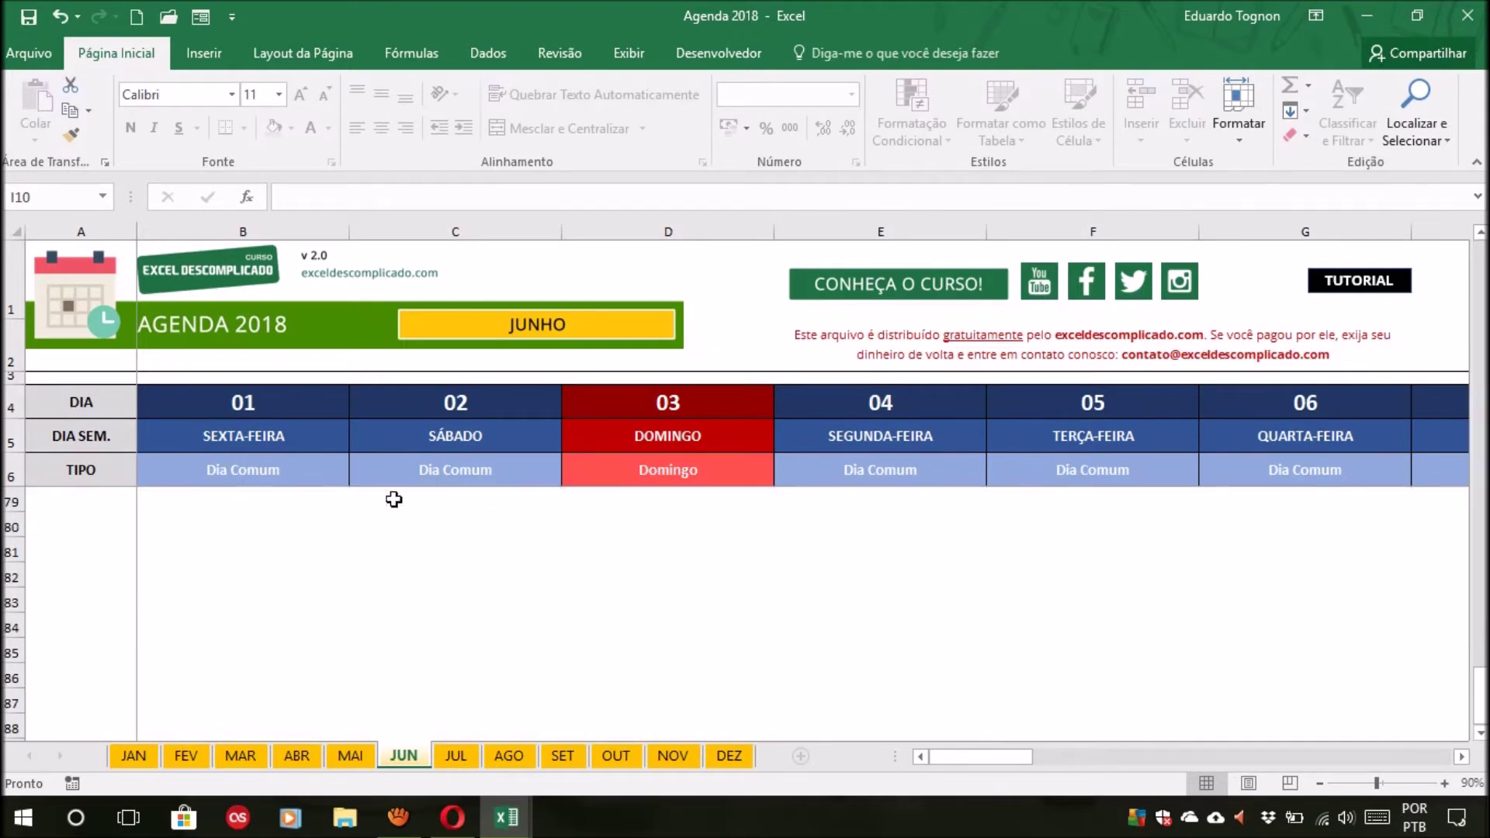
scroll(451, 556, "up", 7)
scroll(451, 556, "up", 5)
scroll(451, 556, "up", 10)
scroll(451, 556, "up", 2)
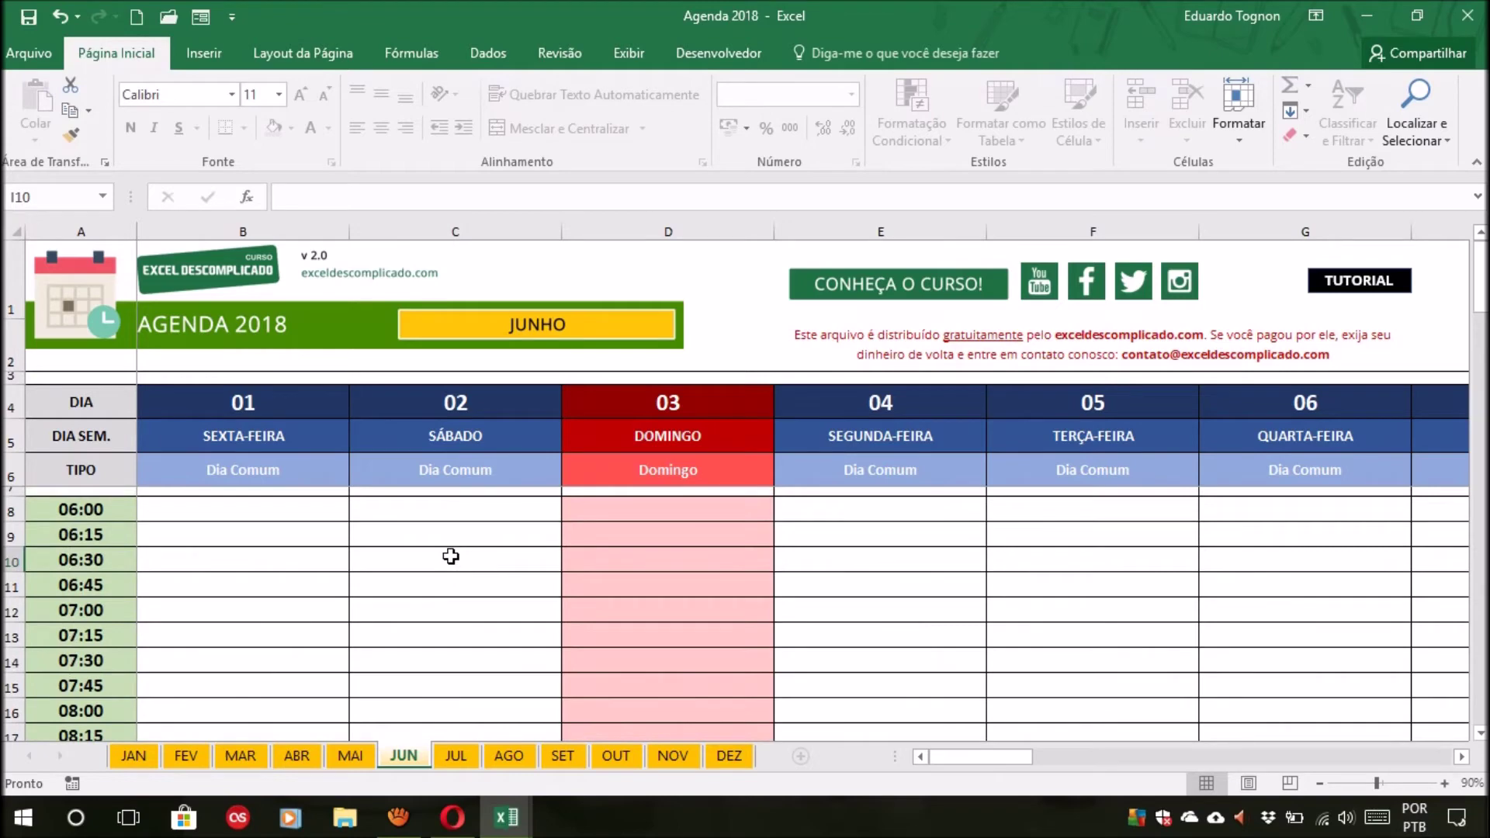
Go back to the JAN sheet and select 3 January's 06:00 slot
mouse_move(955, 757)
left_mouse_down()
mouse_move(1093, 751)
mouse_move(907, 770)
mouse_move(1176, 753)
left_mouse_up()
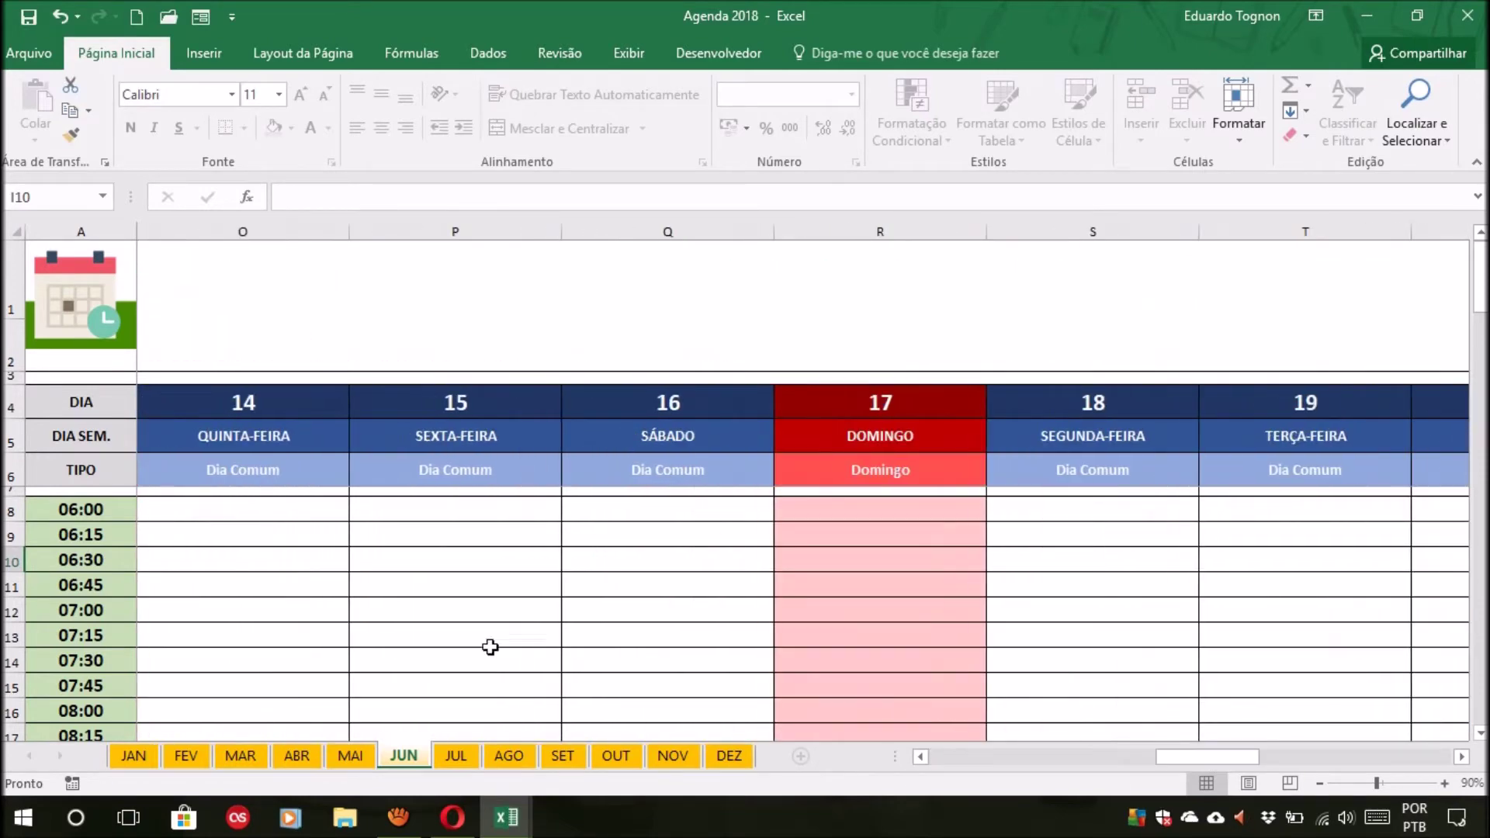
left_click_drag(1176, 753, 963, 761)
left_click(133, 757)
left_click(679, 514)
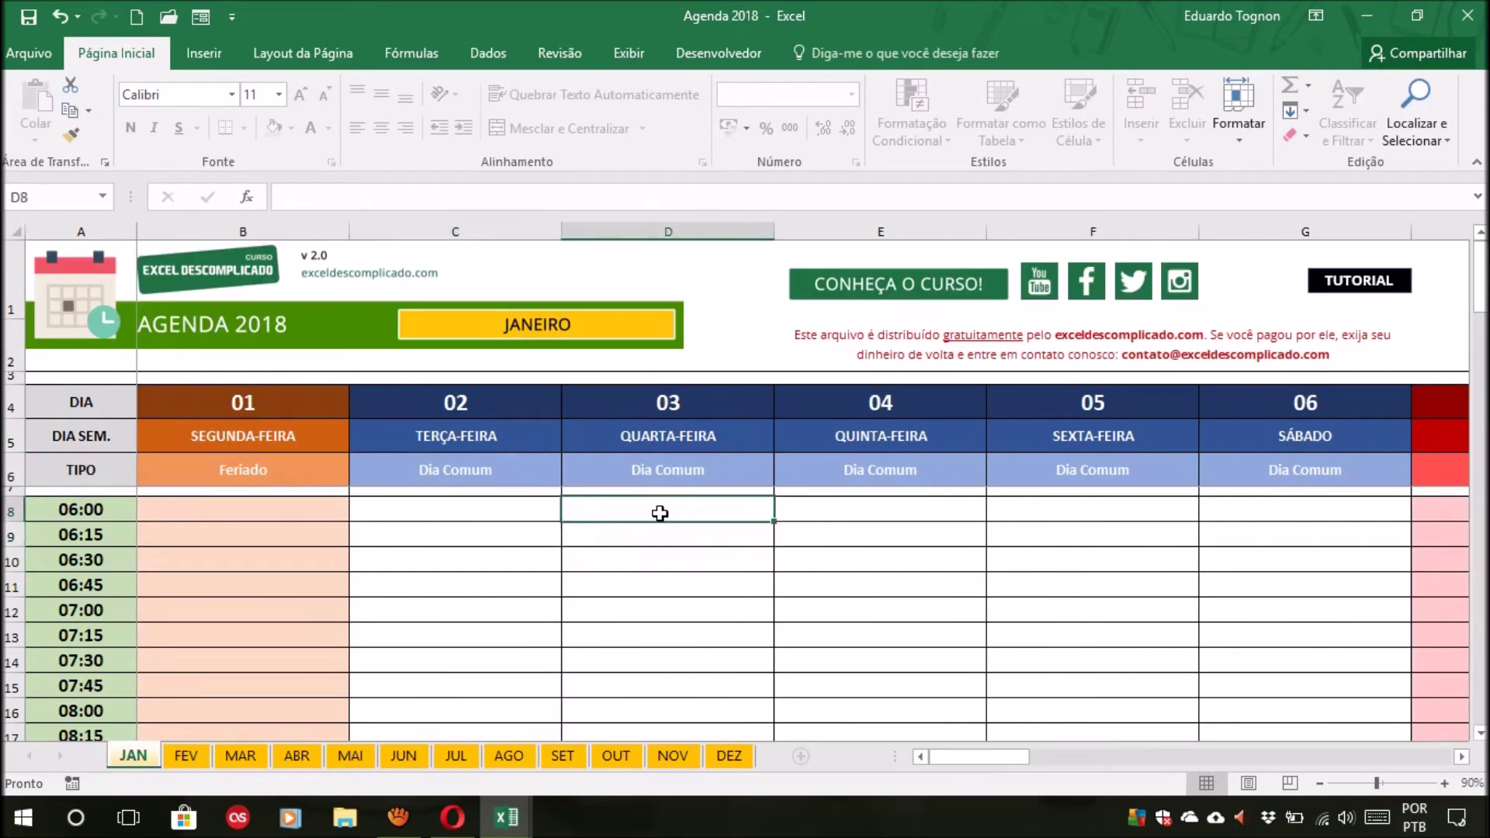
Enter three appointment names in 3 January's 06:00, 06:45 and 07:00 slots, then switch to Excel Online
type("JOSÉ")
key("Return")
key("Return")
key("Return")
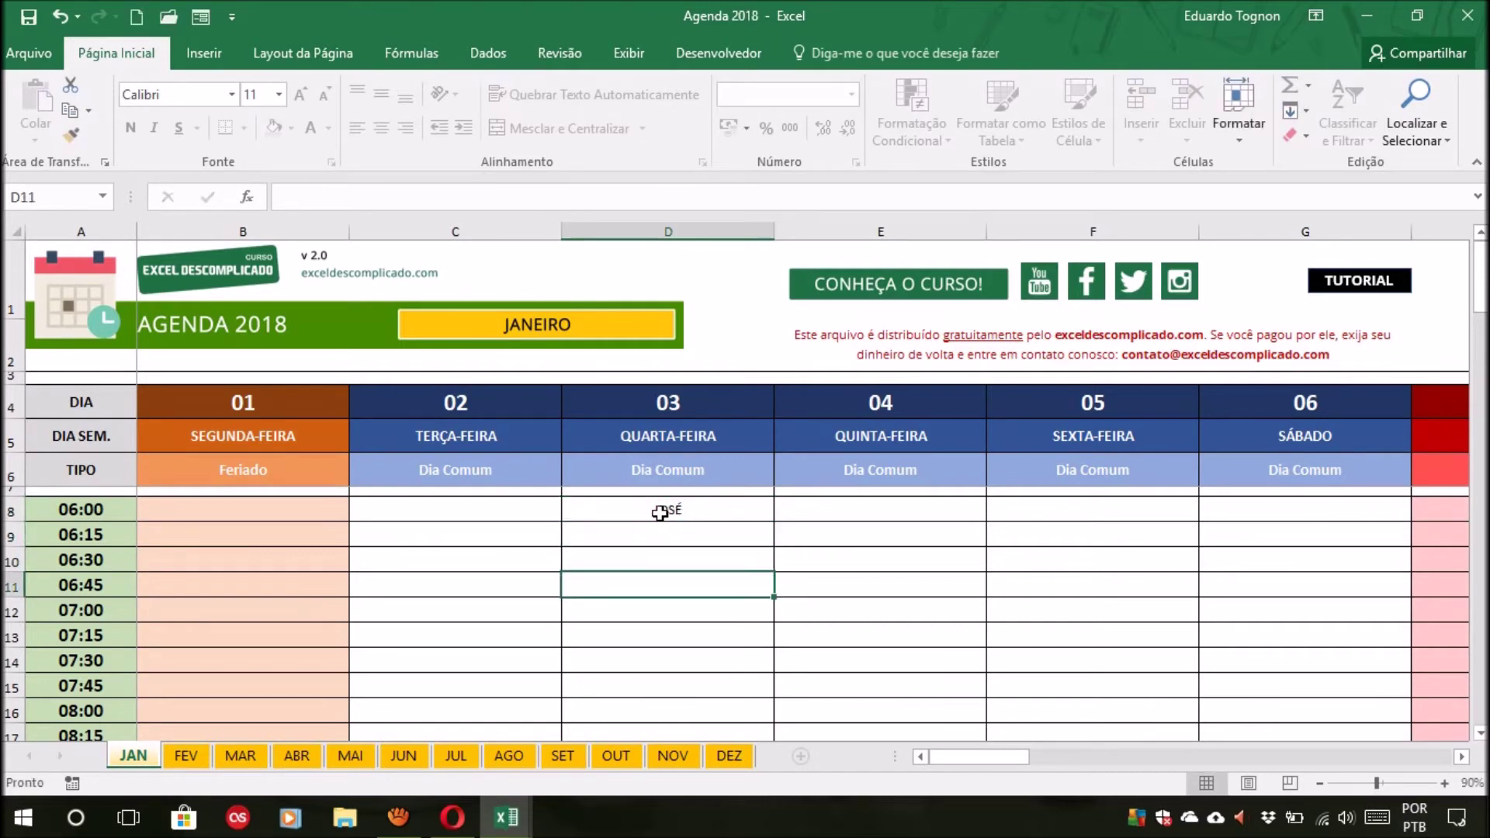
type("MARIA")
key("Return")
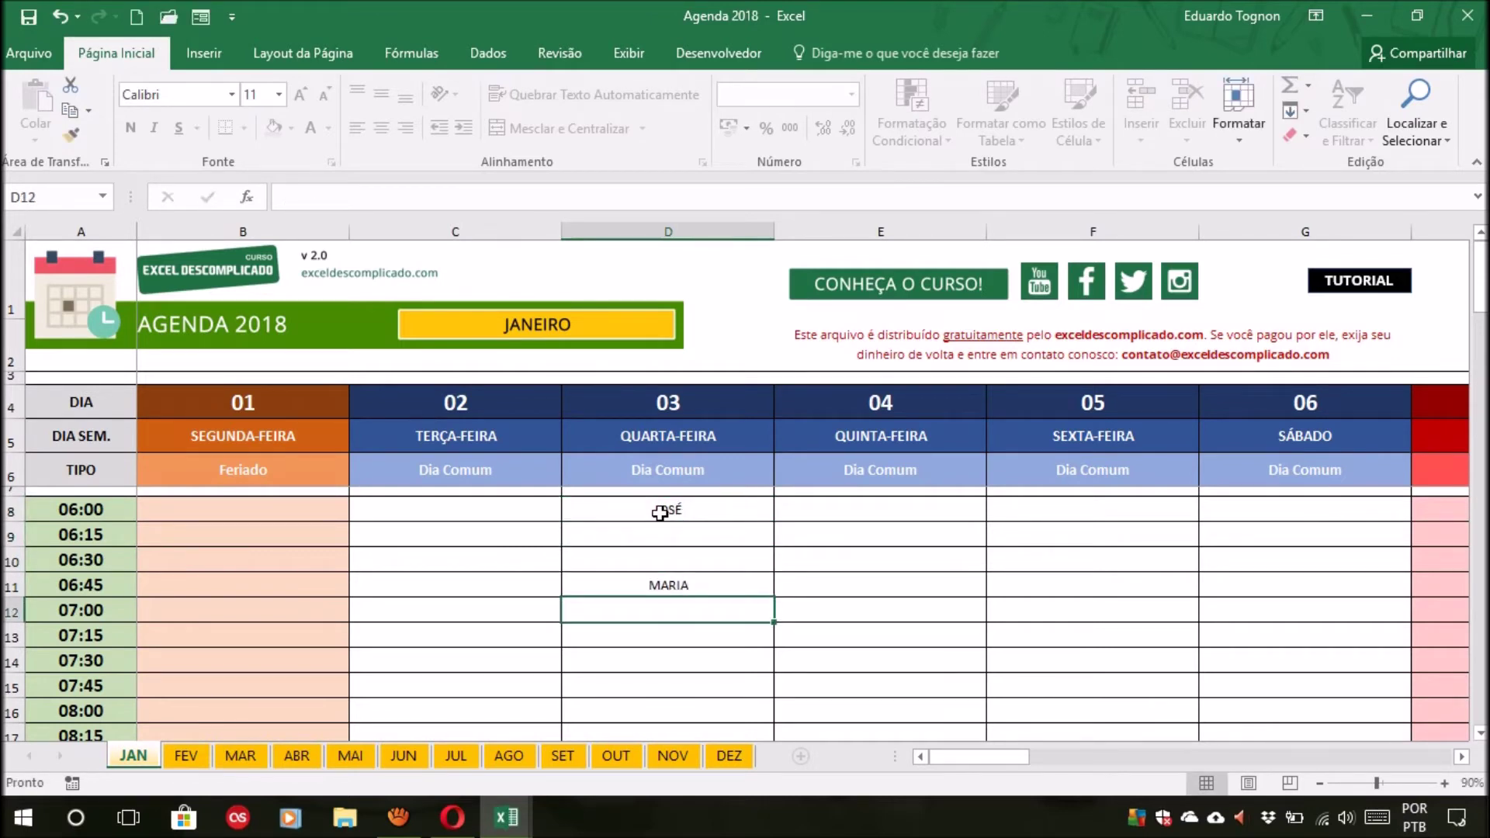
type("PEDRO")
key("Return")
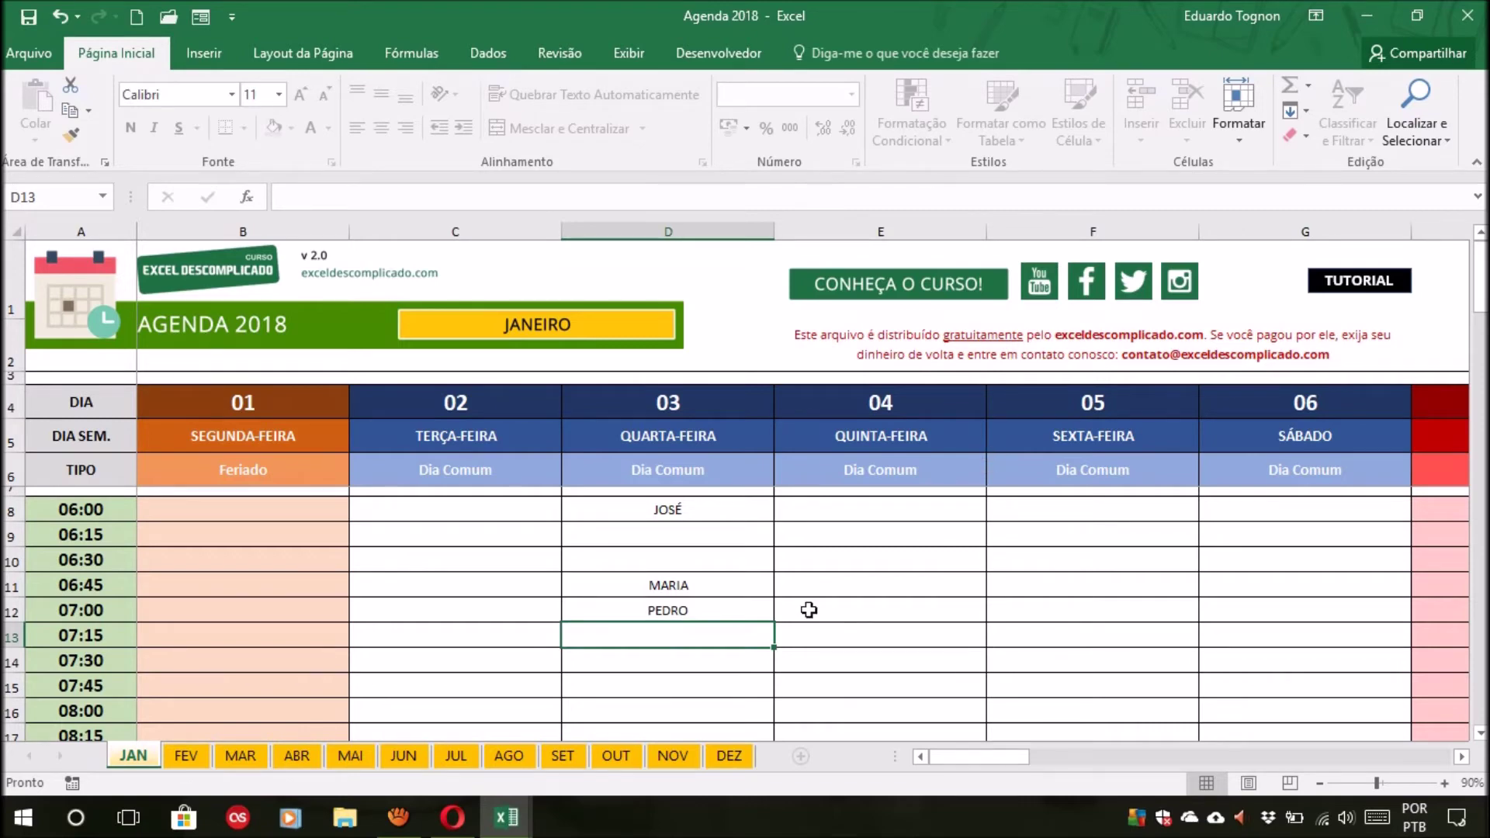
left_click(452, 819)
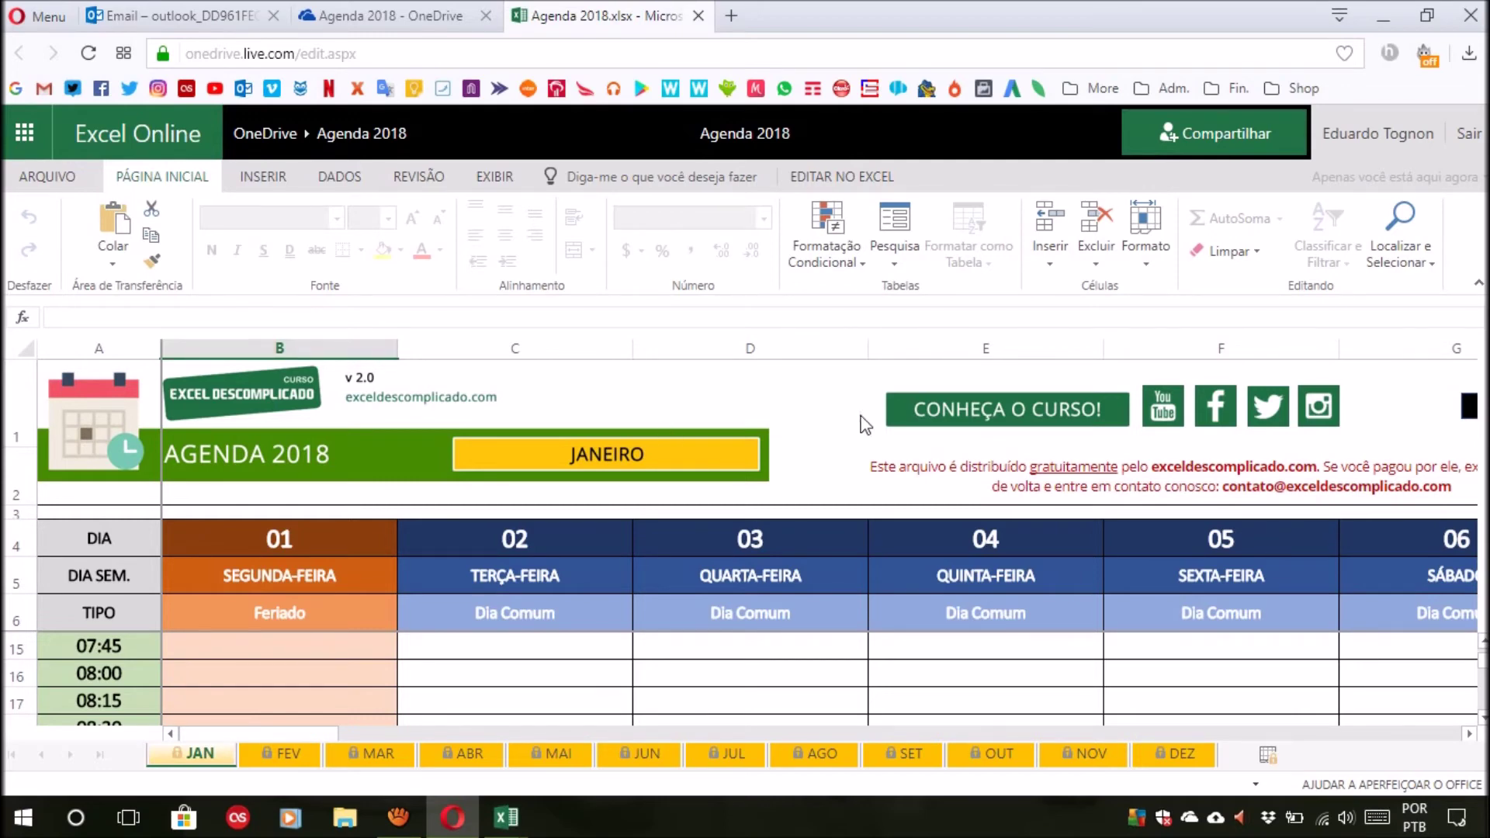
left_click(160, 23)
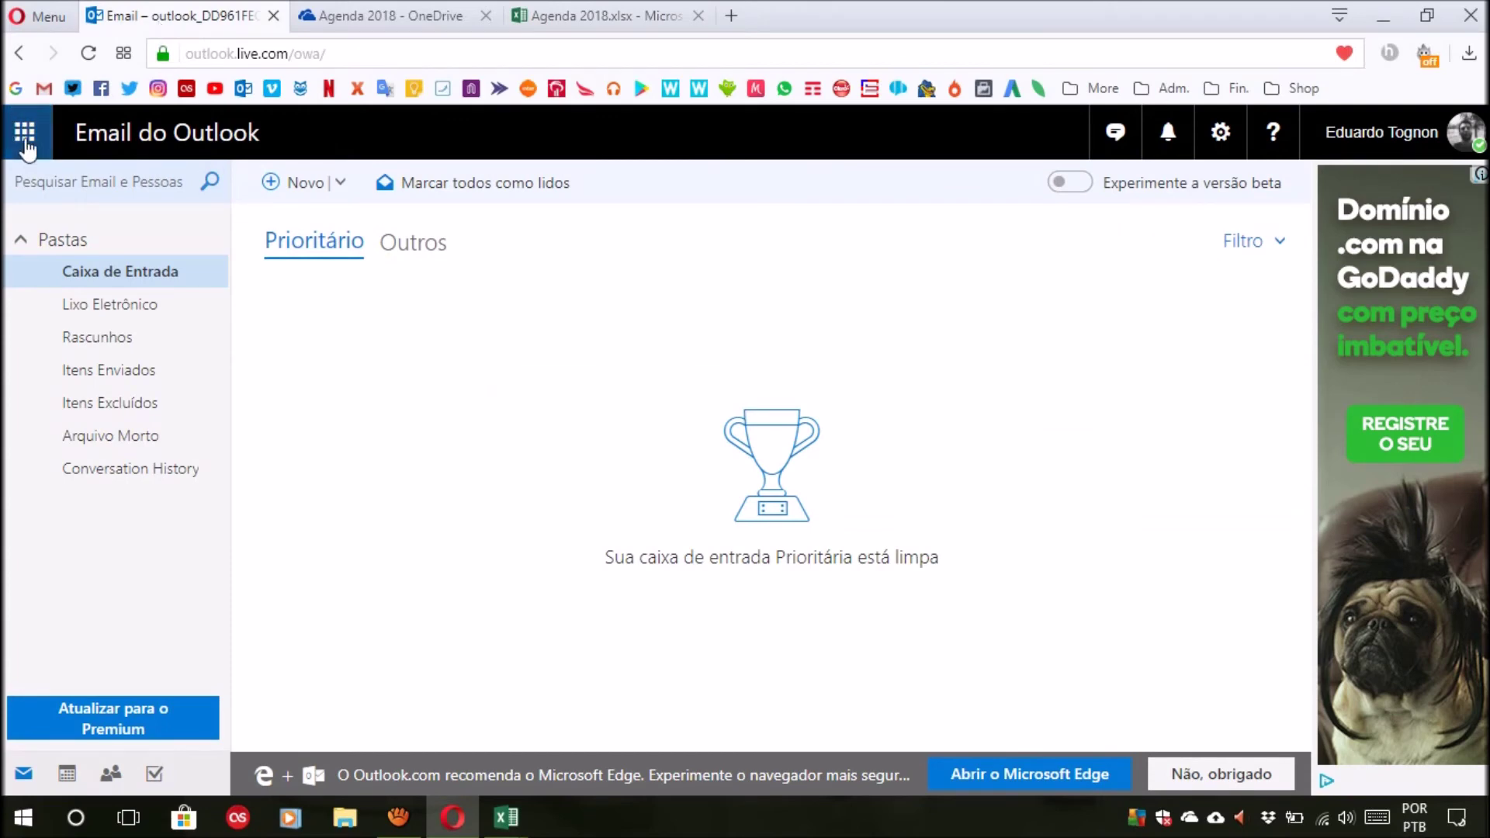
left_click(26, 142)
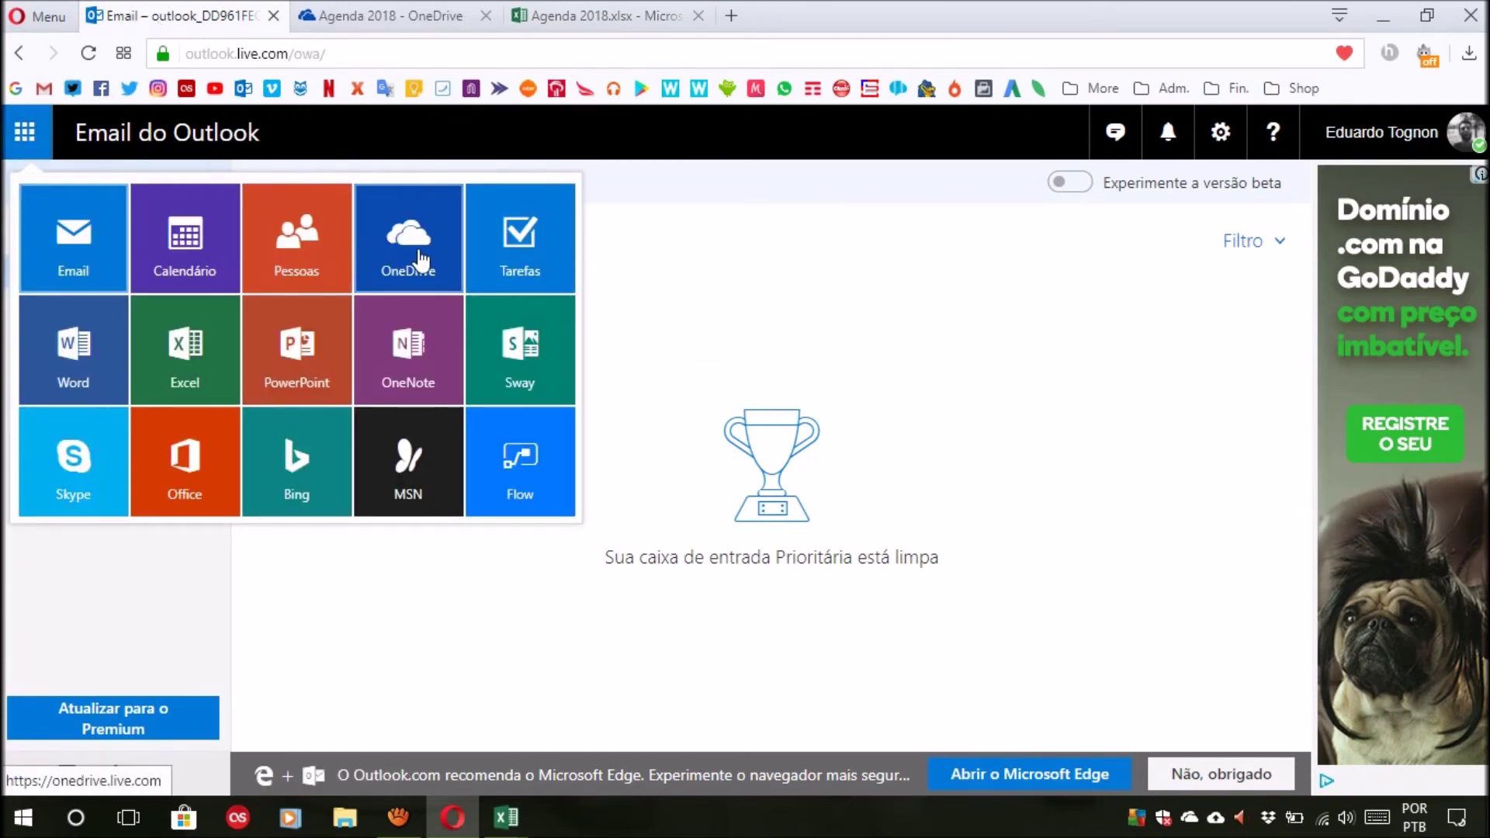
left_click(52, 140)
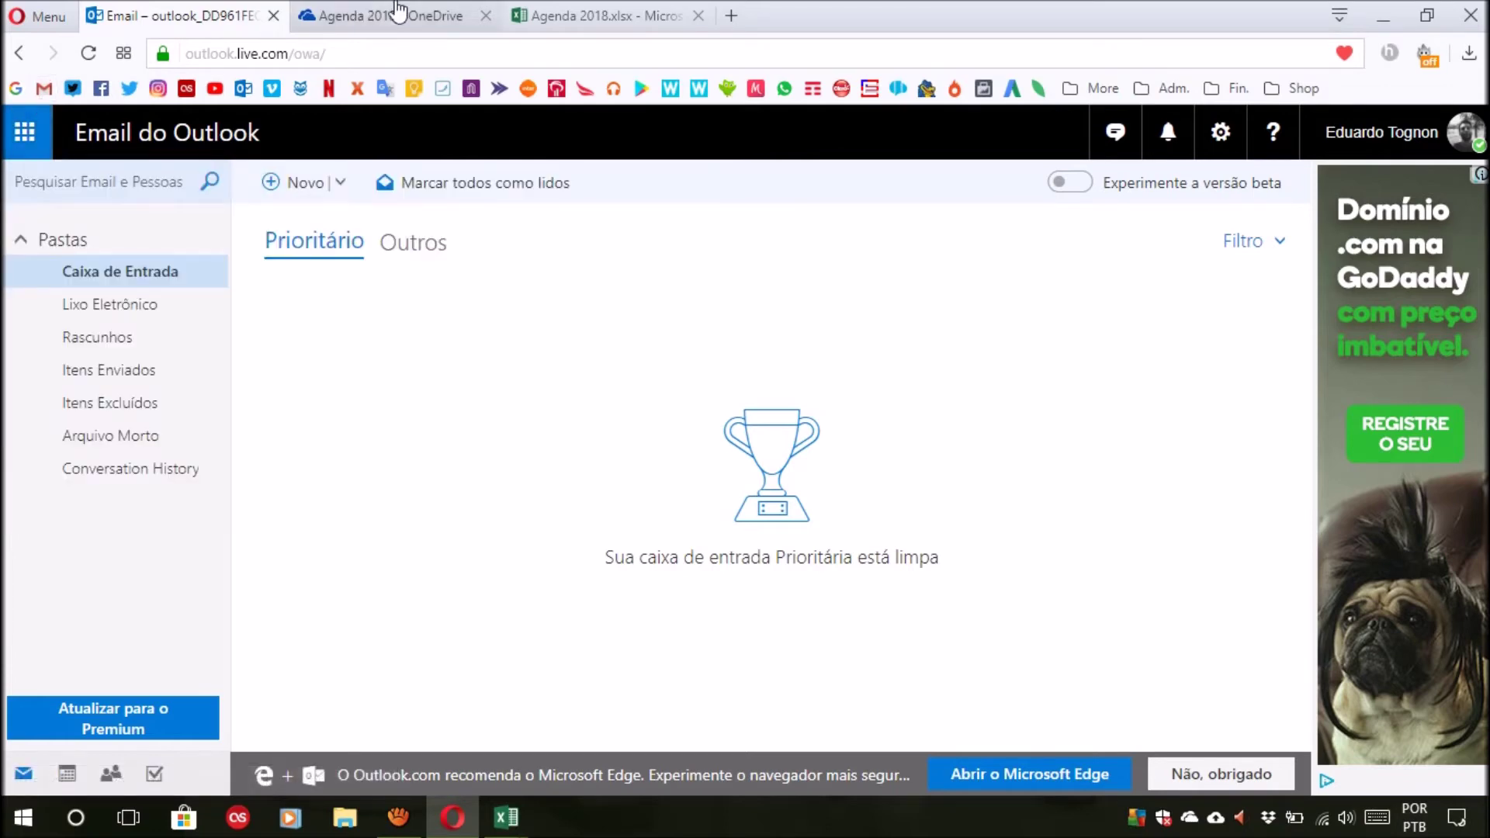
left_click(569, 14)
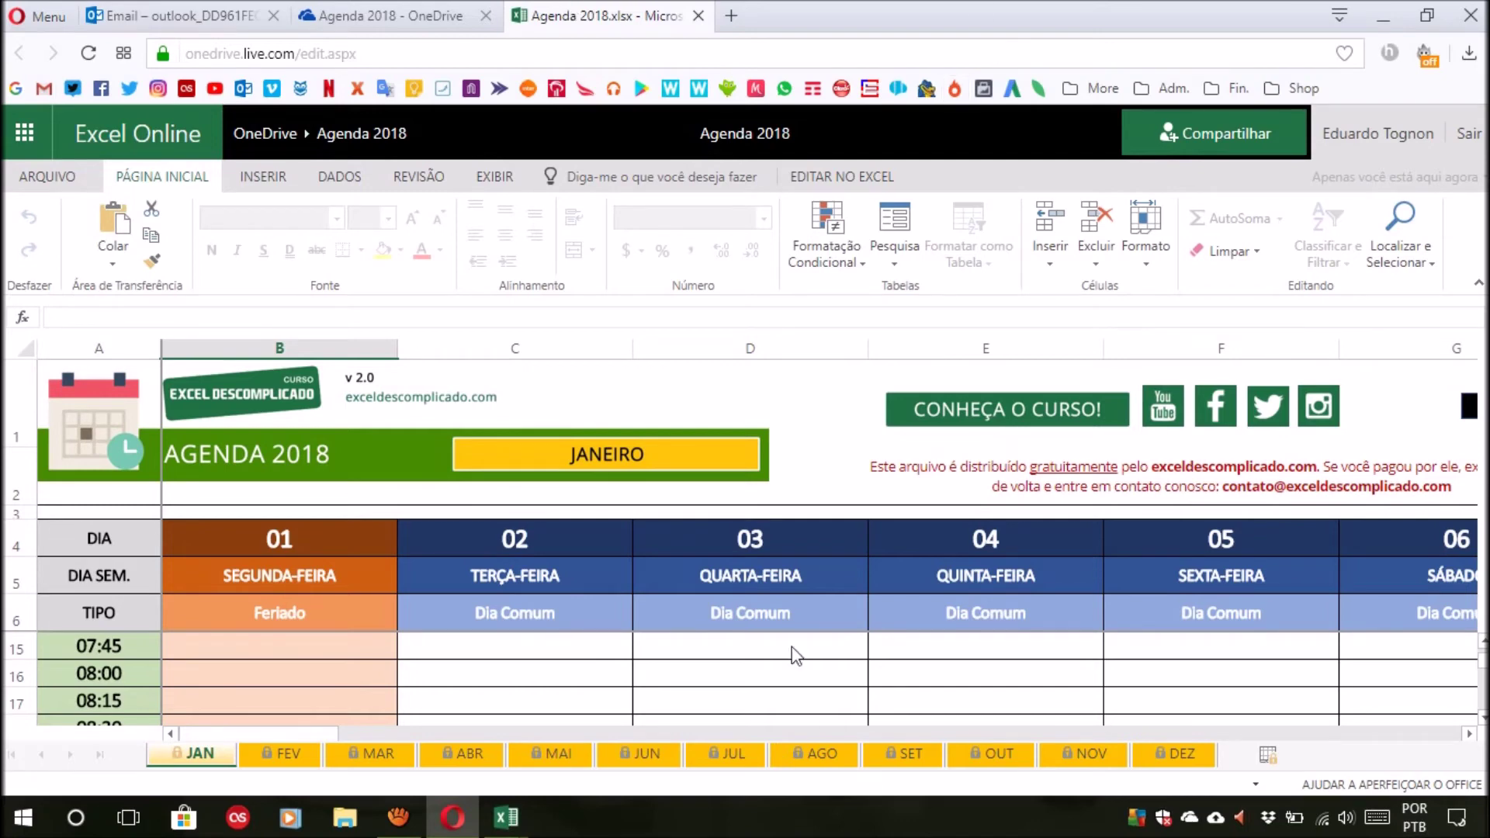
Select cells B16 and C17, then move through the FEV sheet to MAR
left_click(357, 682)
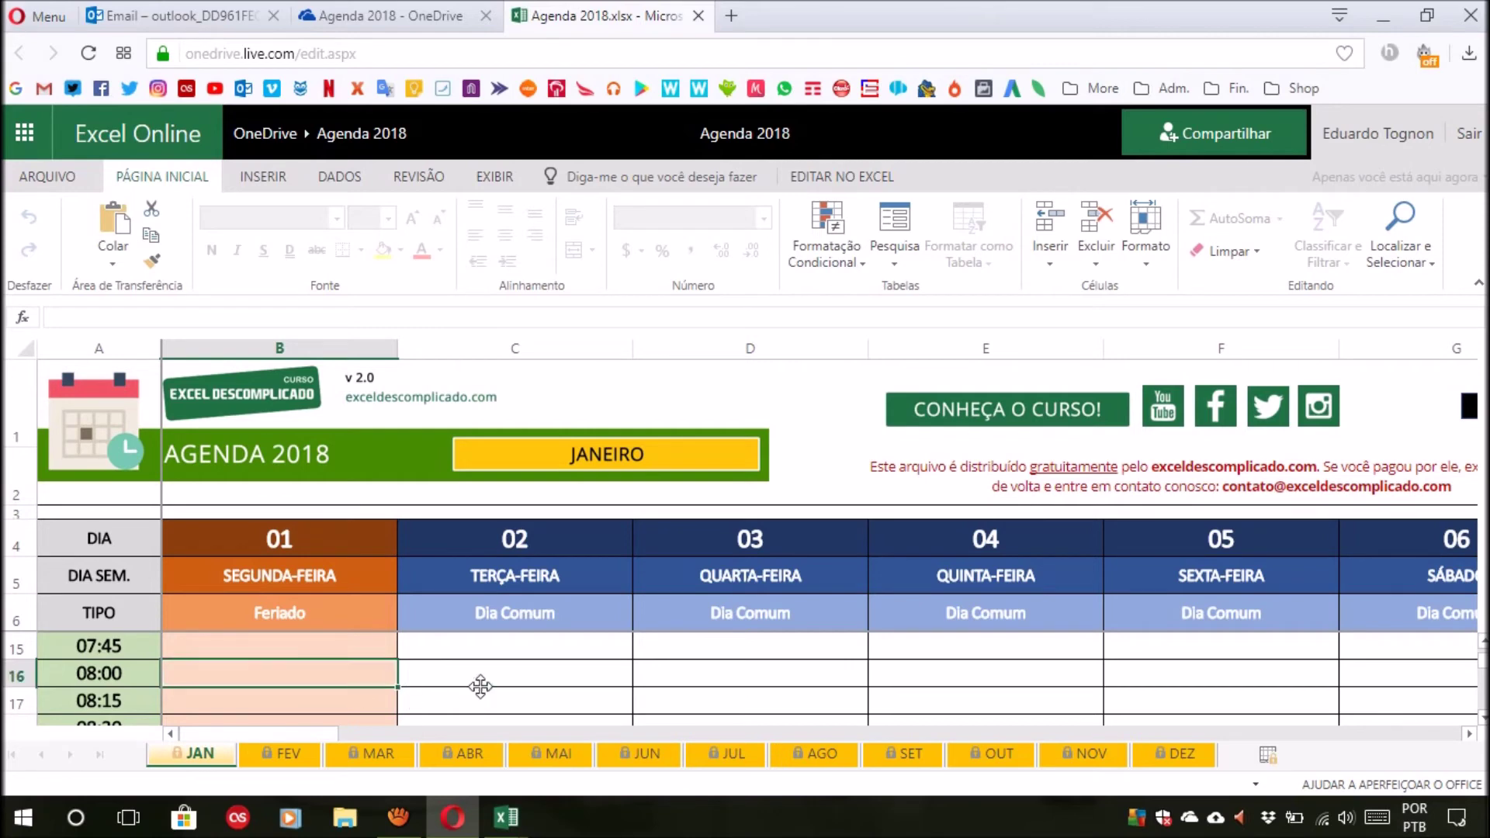
left_click(481, 688)
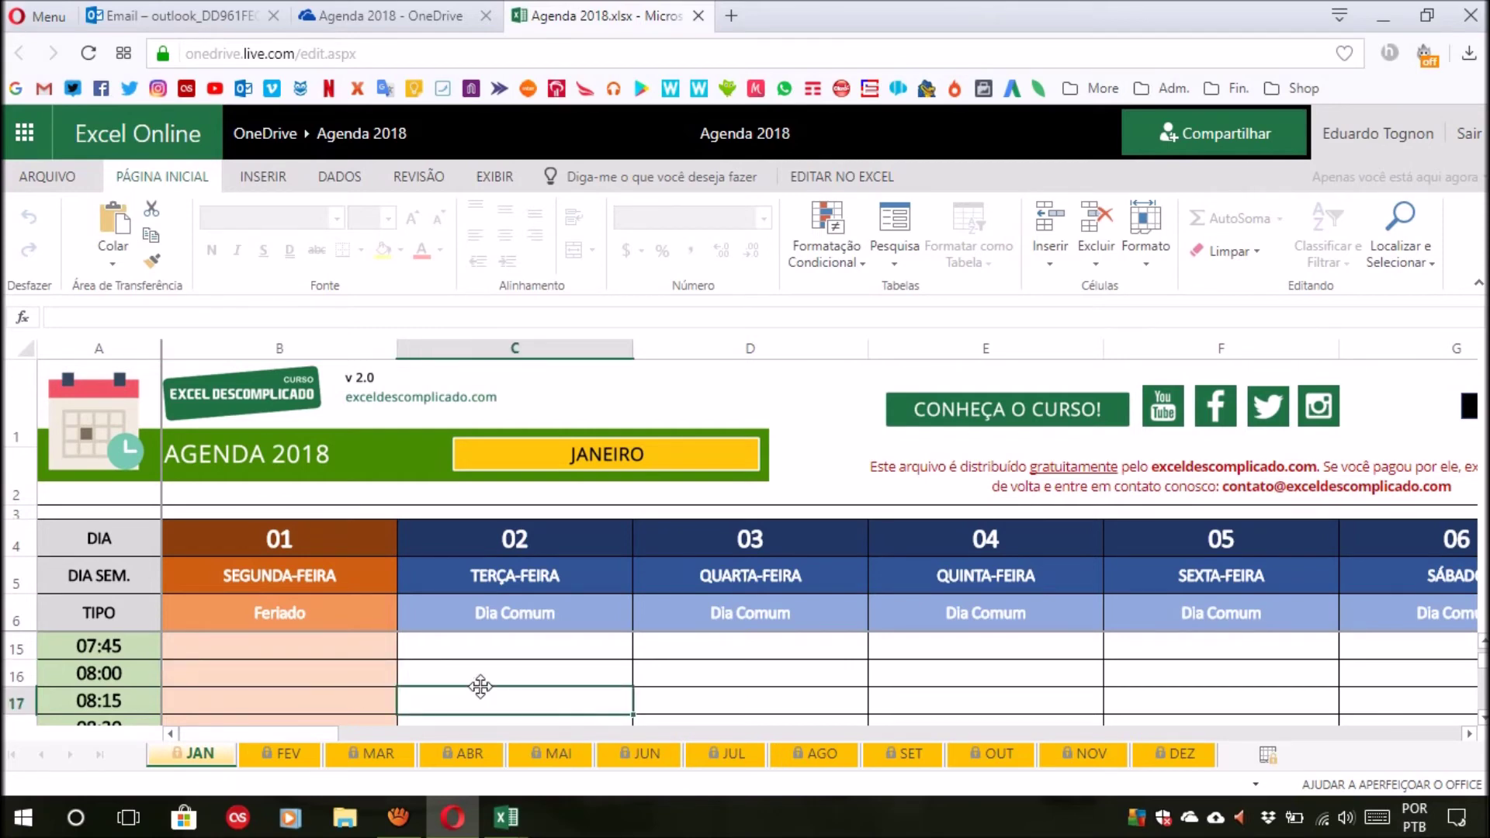
left_click(276, 750)
left_click(174, 755)
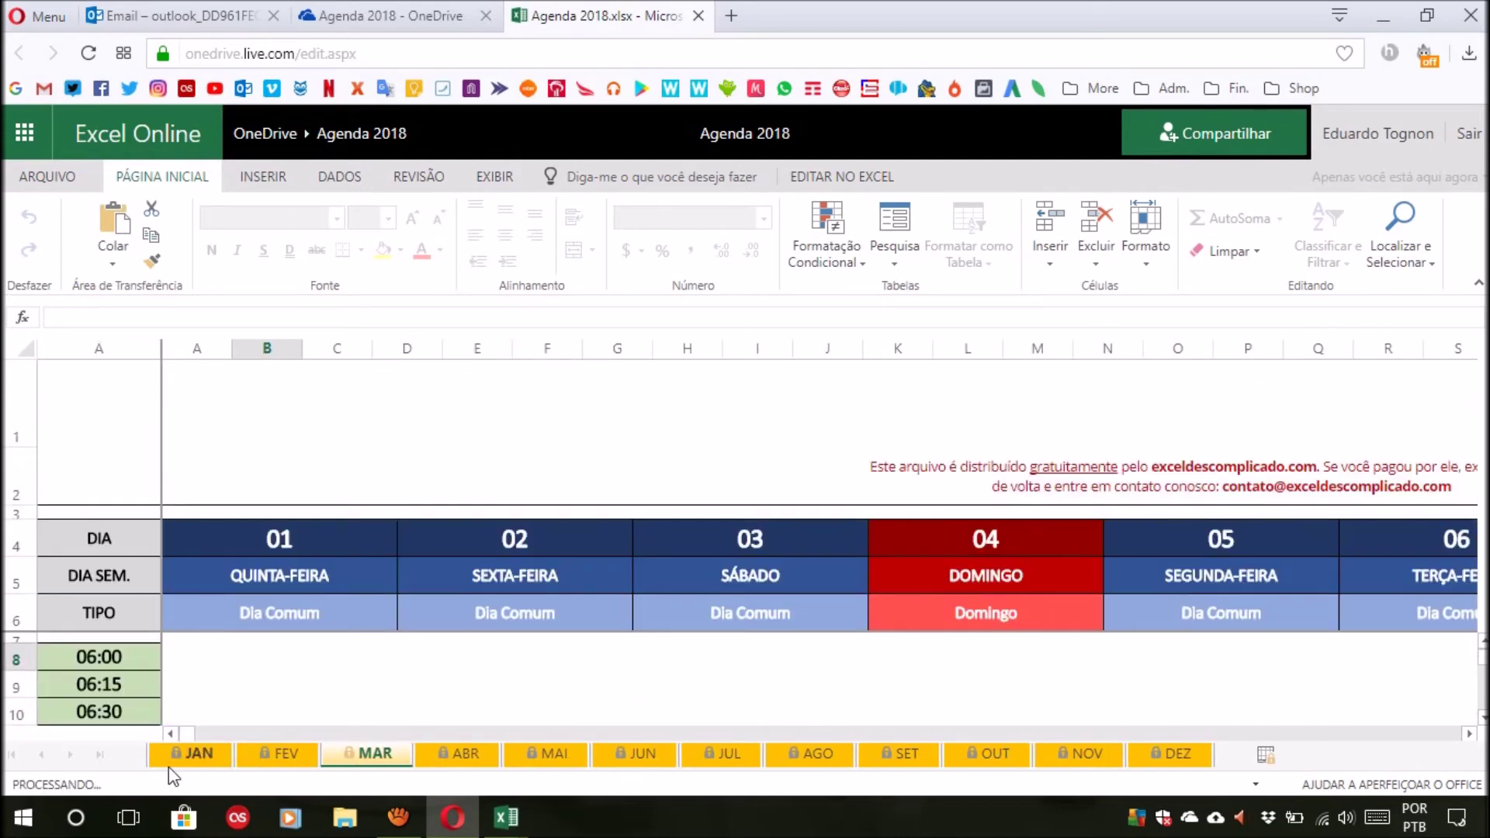